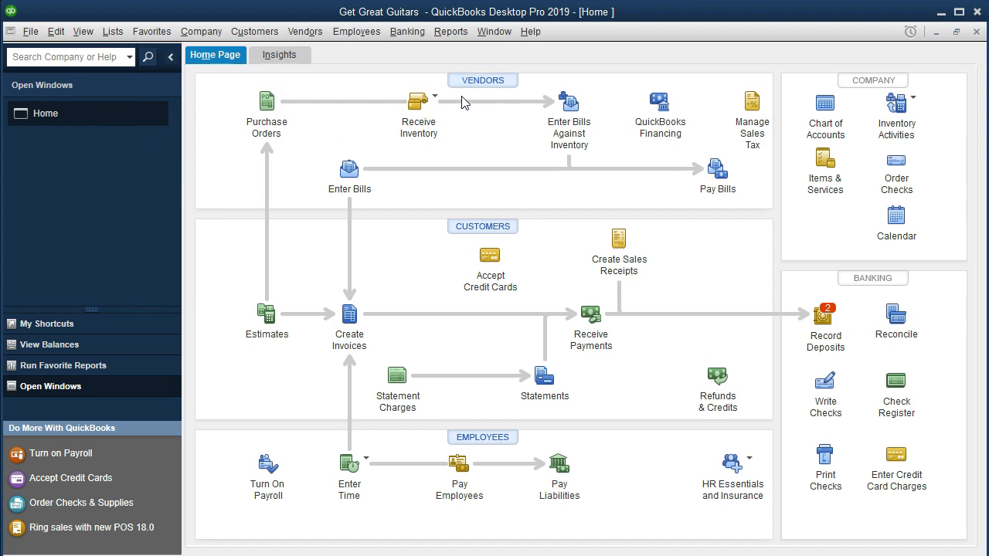
- Start receiving inventory with a bill and choose Fender as the vendor
click(464, 112)
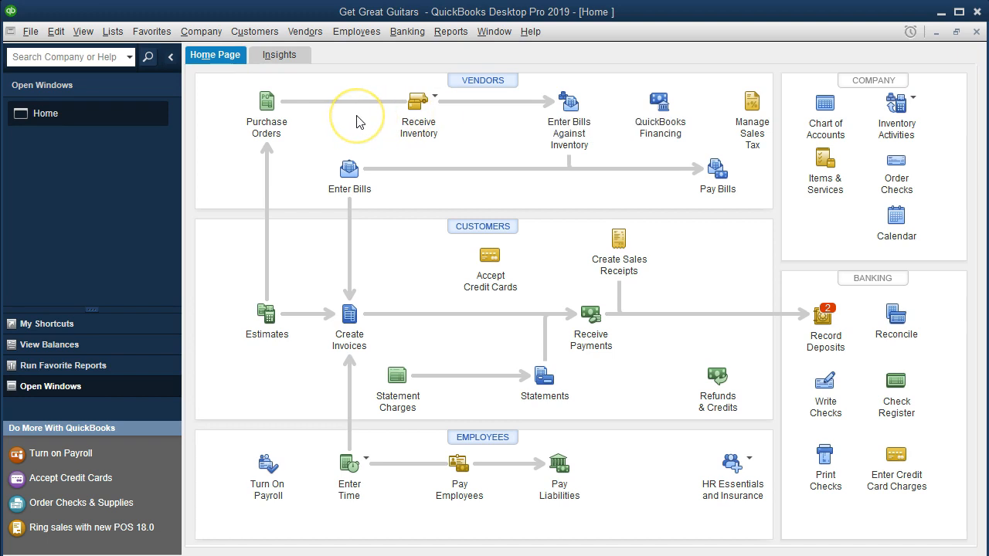
click(437, 99)
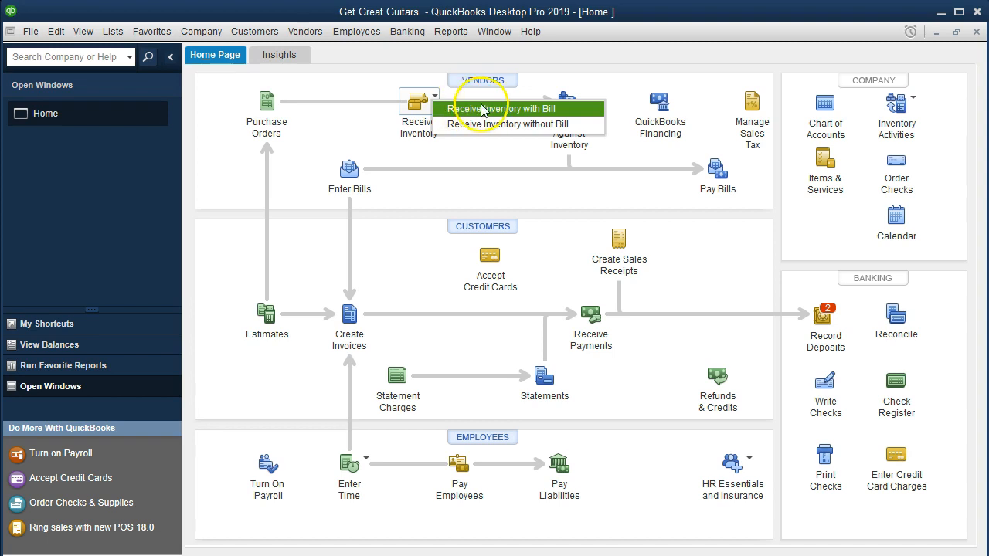
click(560, 112)
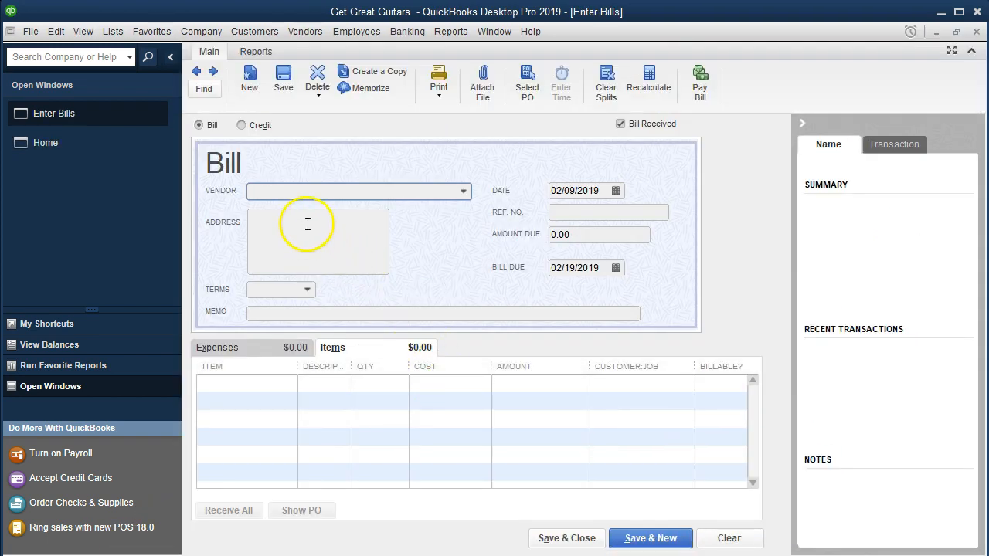
click(462, 193)
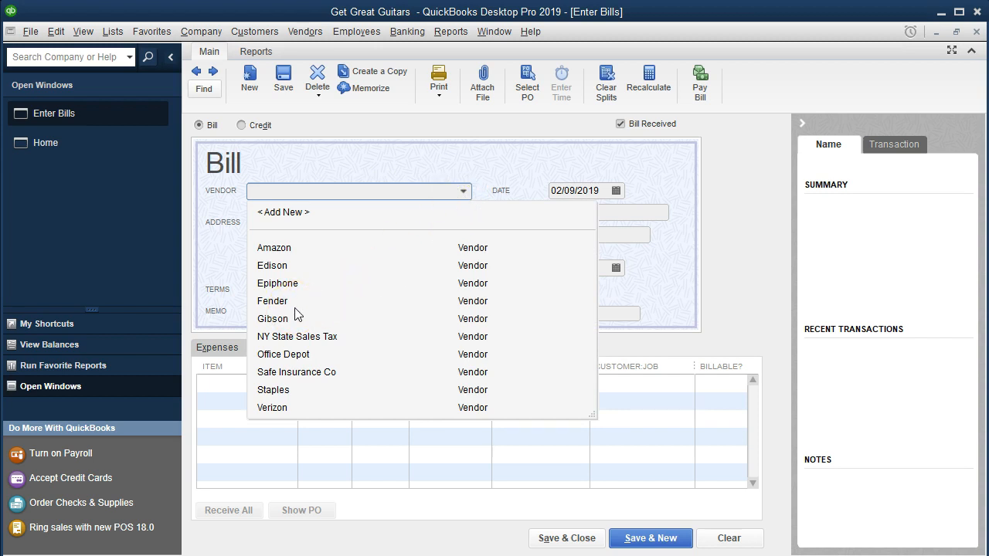
text(Fender)
click(344, 247)
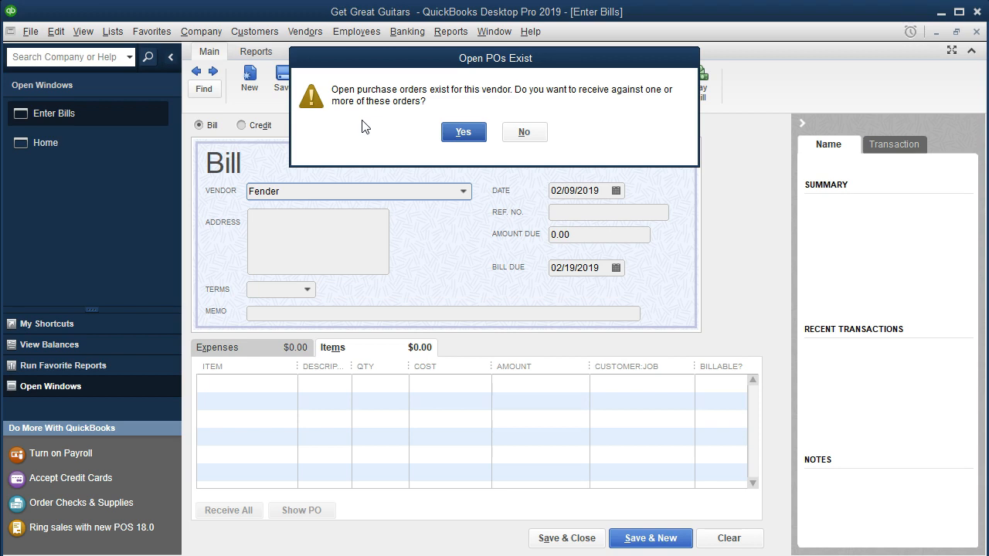
- Receive the bill against Fender's open purchase order 1003 dated 02/09/2019
click(463, 132)
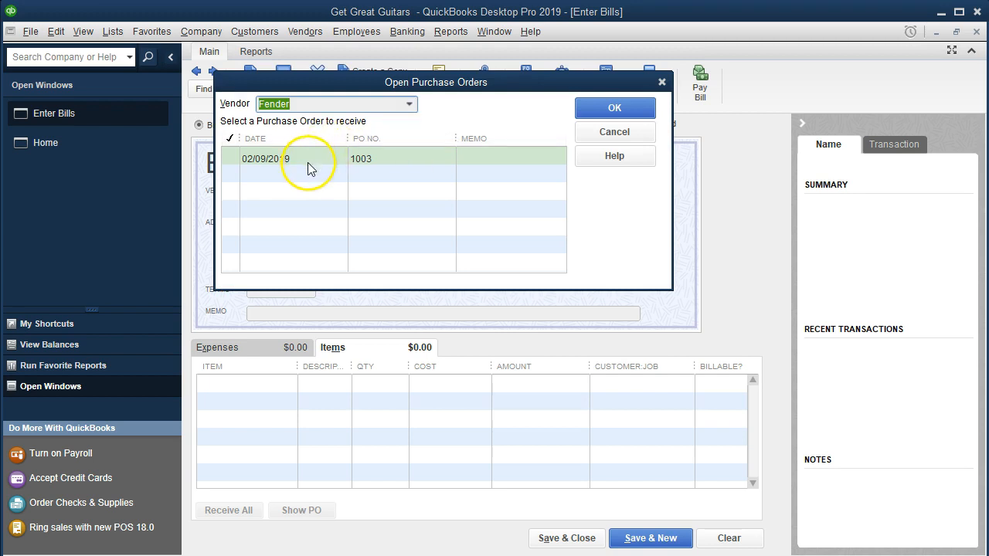
click(229, 157)
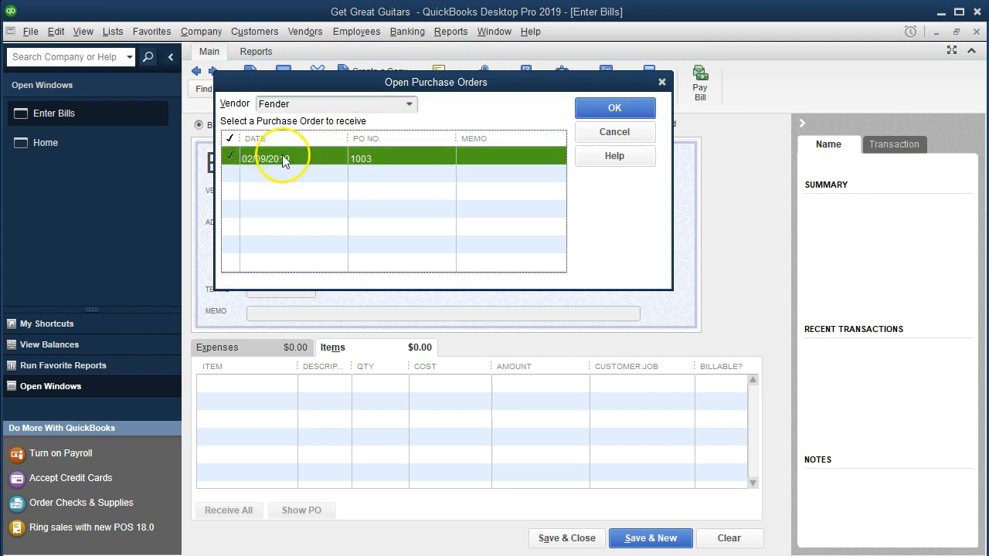
click(605, 108)
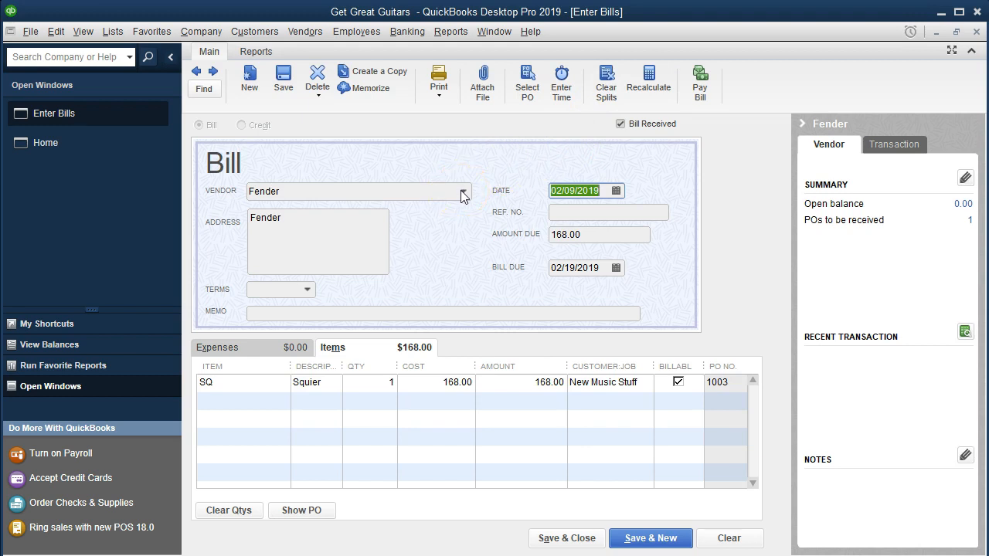
- Set the Fender bill's date to 02/14/2019
key(plus)
key(plus)
key(plus)
key(Tab)
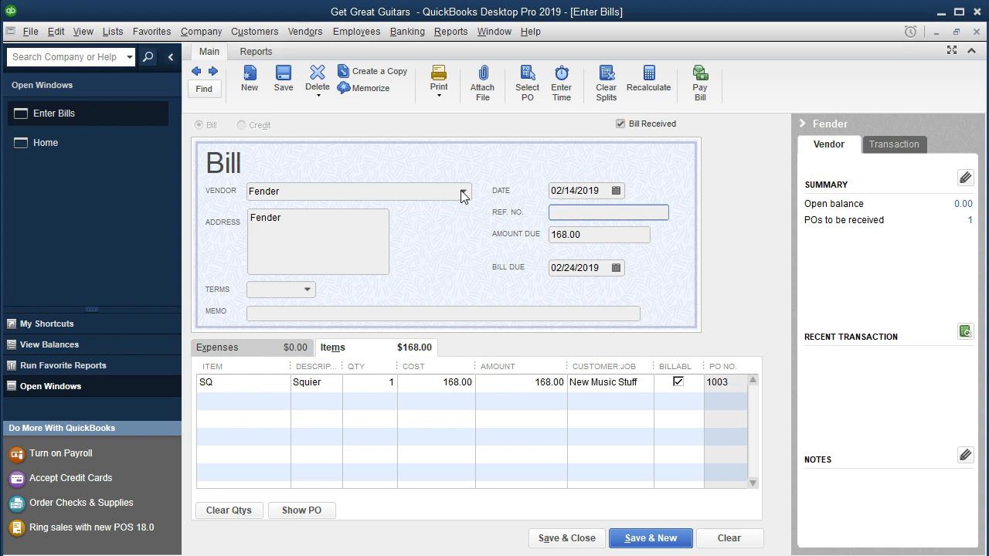
- Review the bill's reference number, amount due, due date, terms and memo fields
key(Tab)
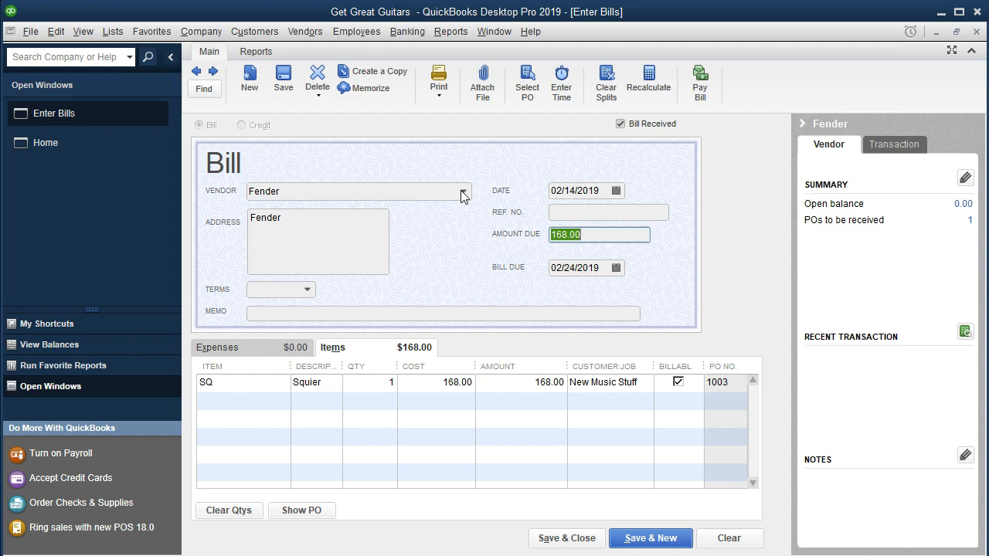
key(Tab)
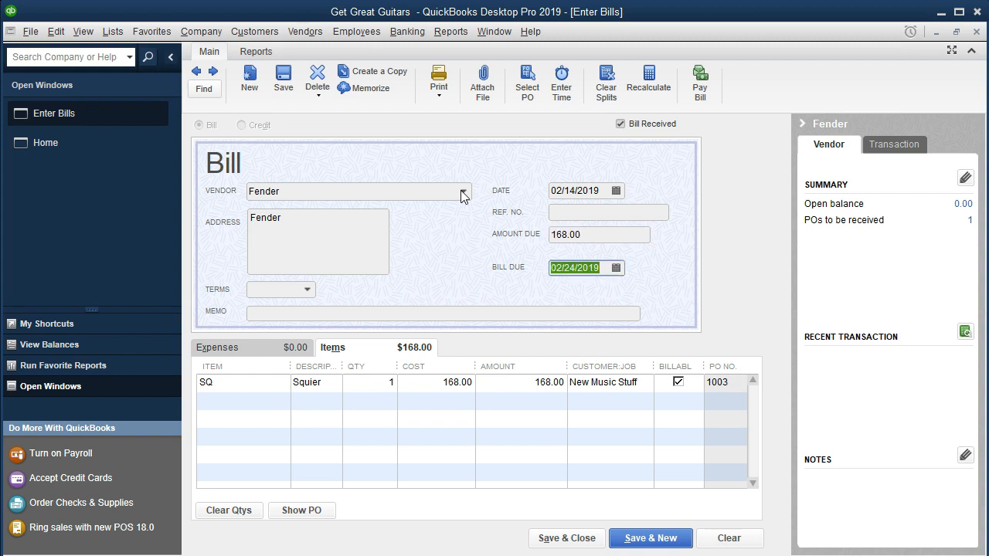
click(457, 276)
key(Tab)
key(Tab)
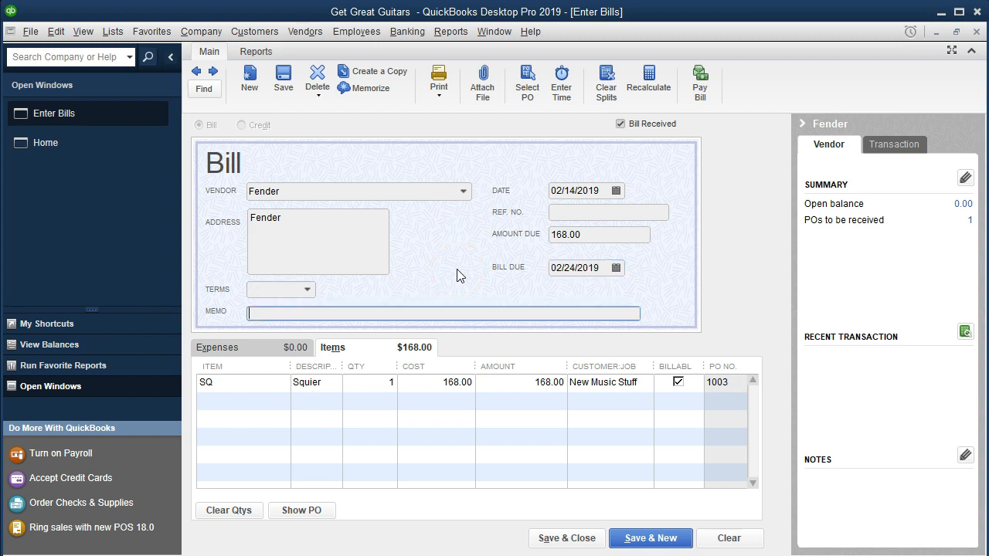
click(307, 292)
click(272, 314)
key(Tab)
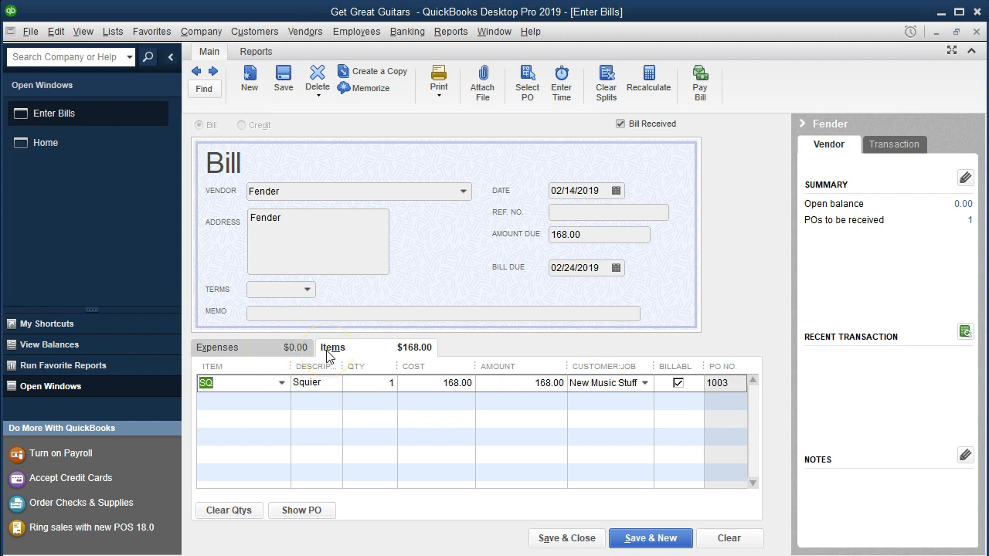
click(227, 187)
click(262, 348)
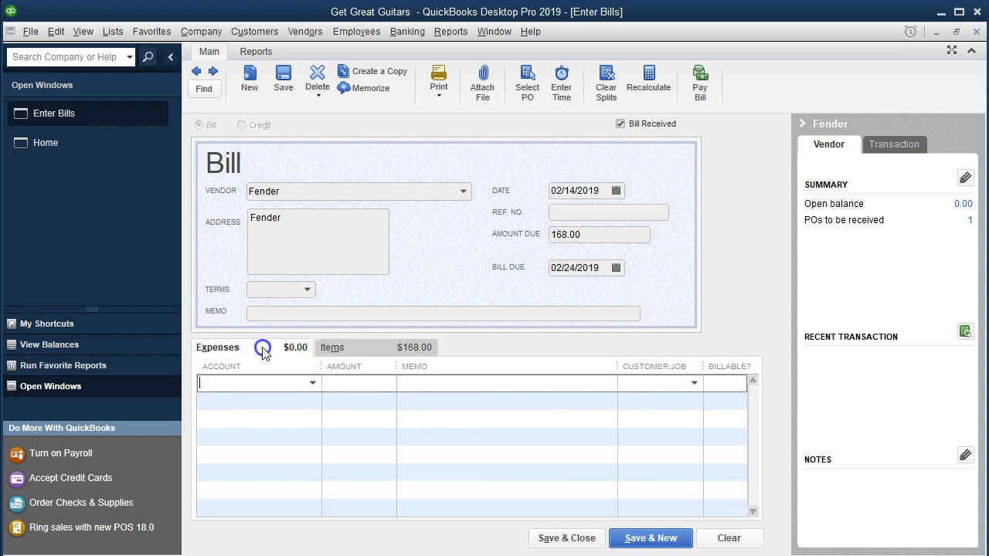
click(312, 382)
text(Inventory Asset)
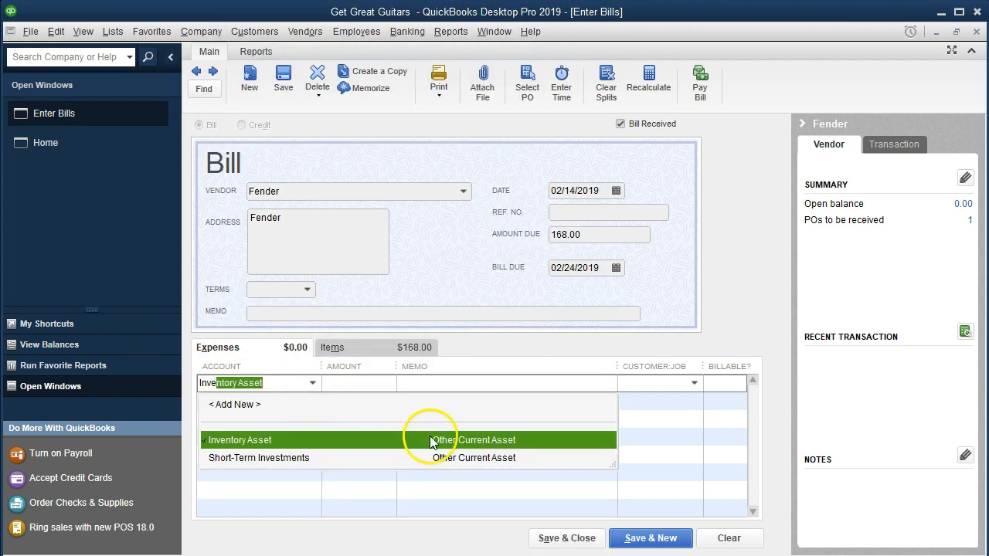
drag(289, 382, 186, 379)
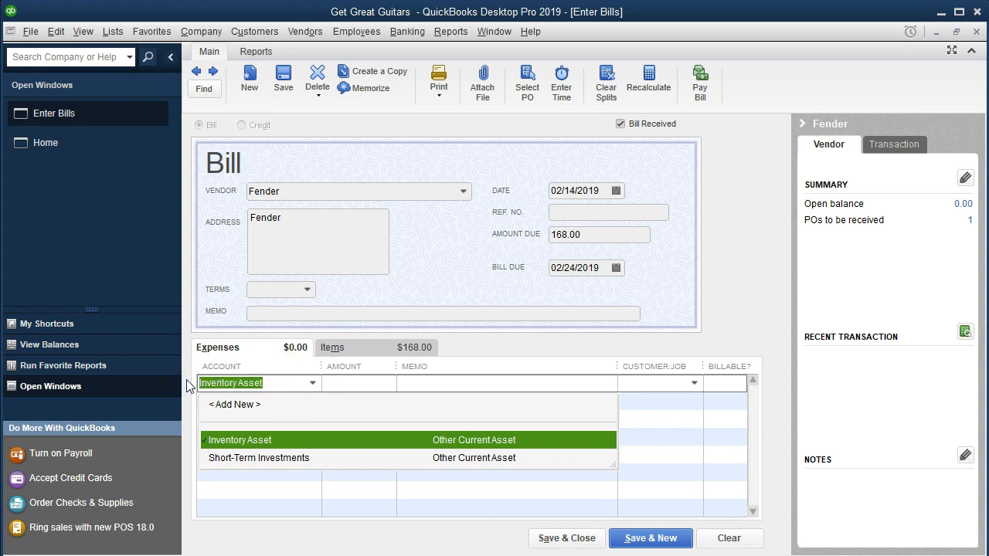
key(BackSpace)
click(239, 400)
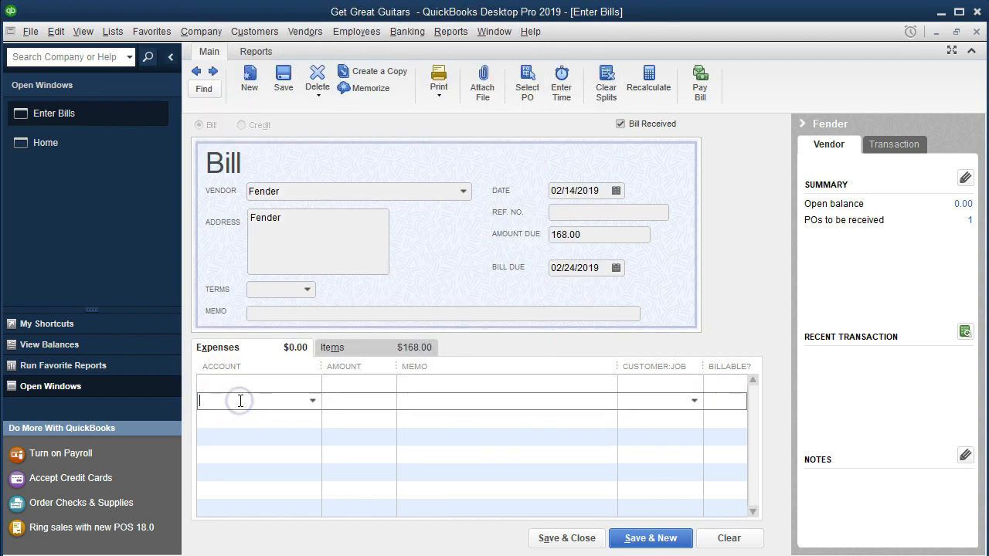
- Return to the bill's items and review the Squier line's quantity, cost, amount and customer
click(353, 345)
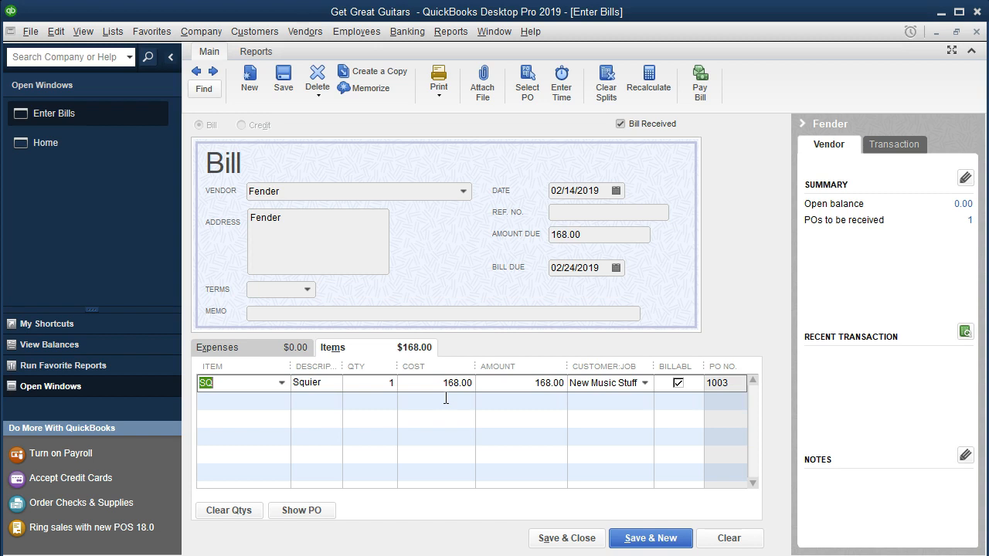
click(256, 400)
click(246, 405)
key(Tab)
key(Tab)
key(Tab)
key(Tab)
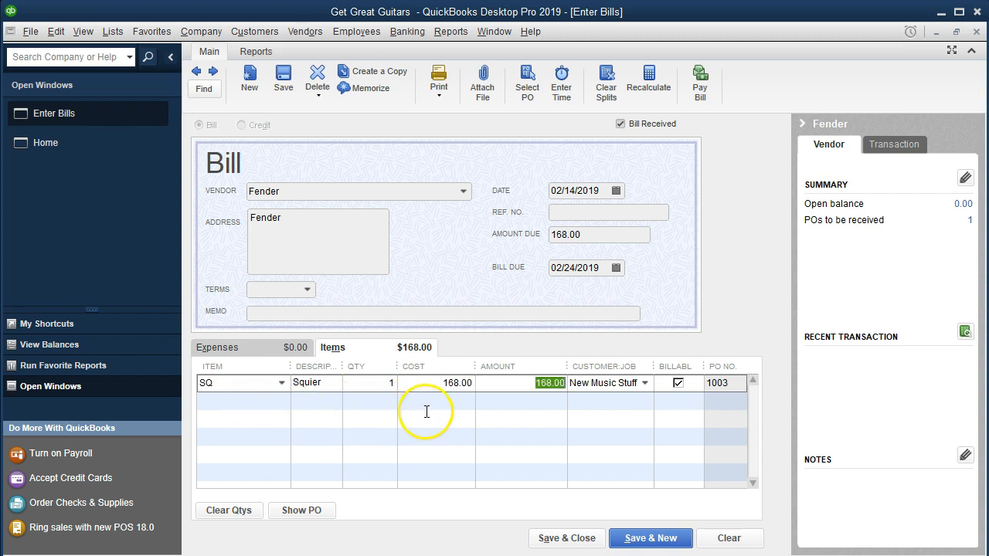
key(Tab)
key(Tab)
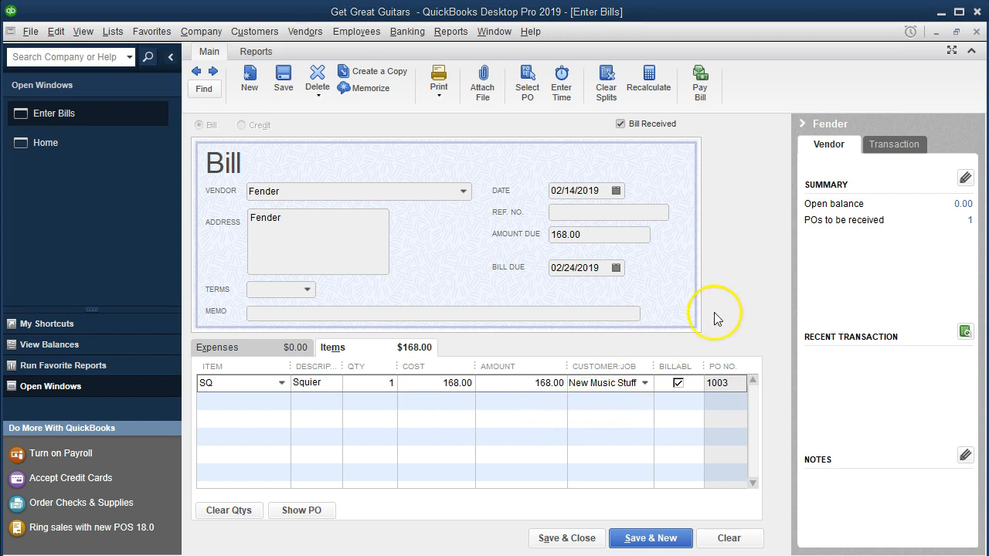
- Hide the vendor summary, and save and close the Fender bill
click(801, 124)
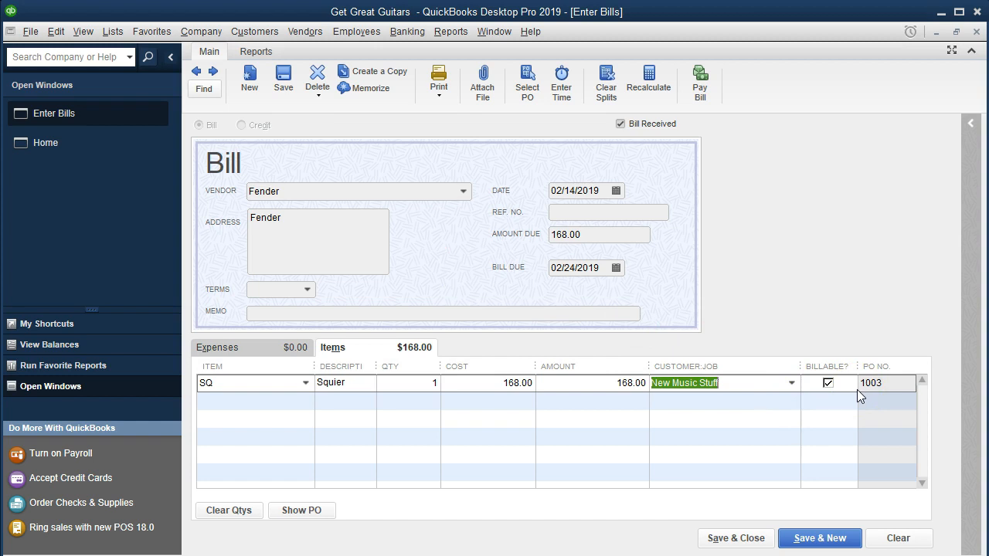
click(756, 541)
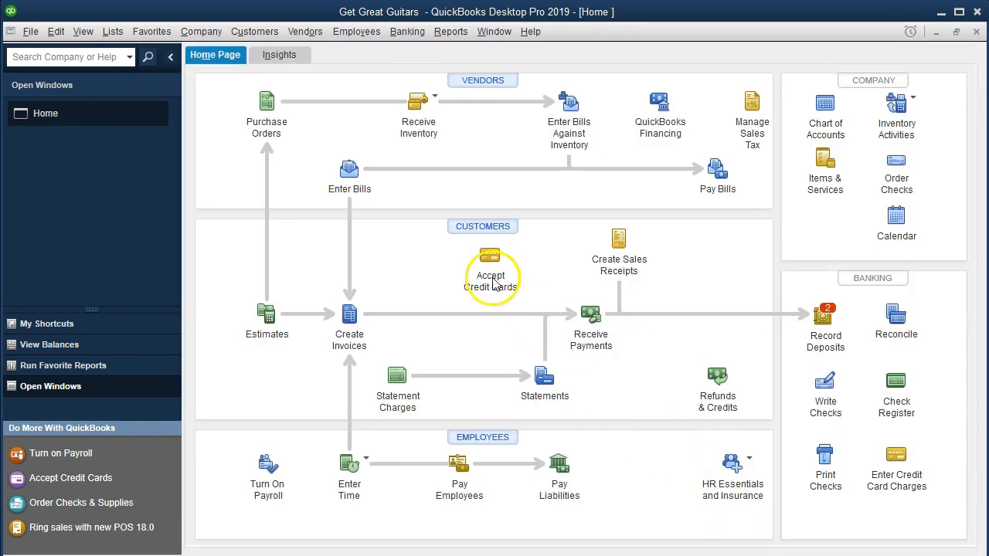
- Look up Fender purchase order 1003, check its received status and close it
click(267, 112)
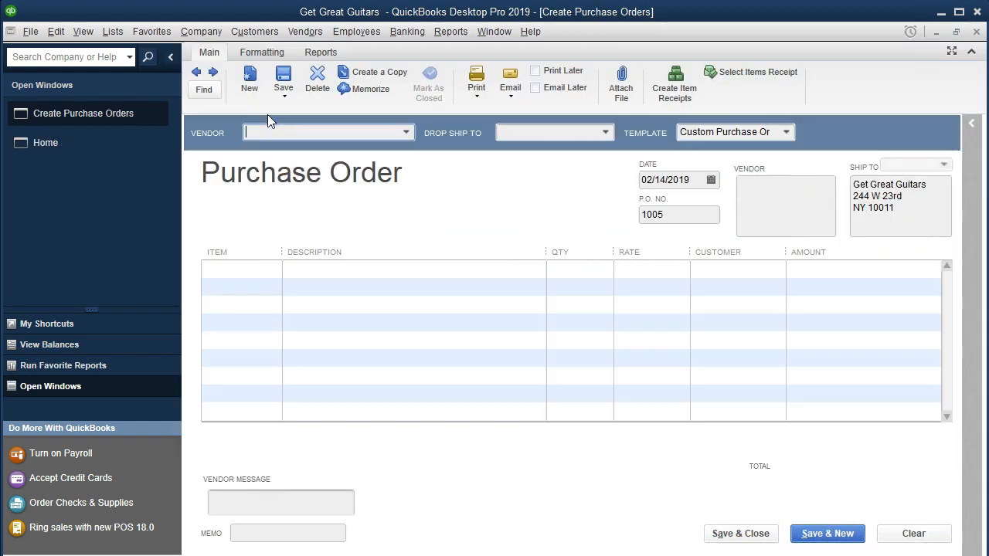
click(195, 74)
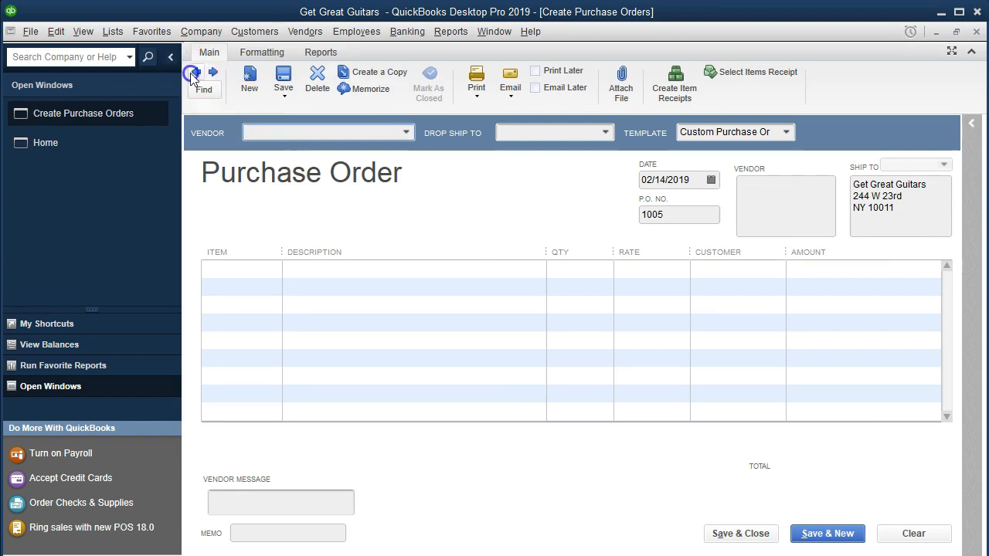
click(195, 73)
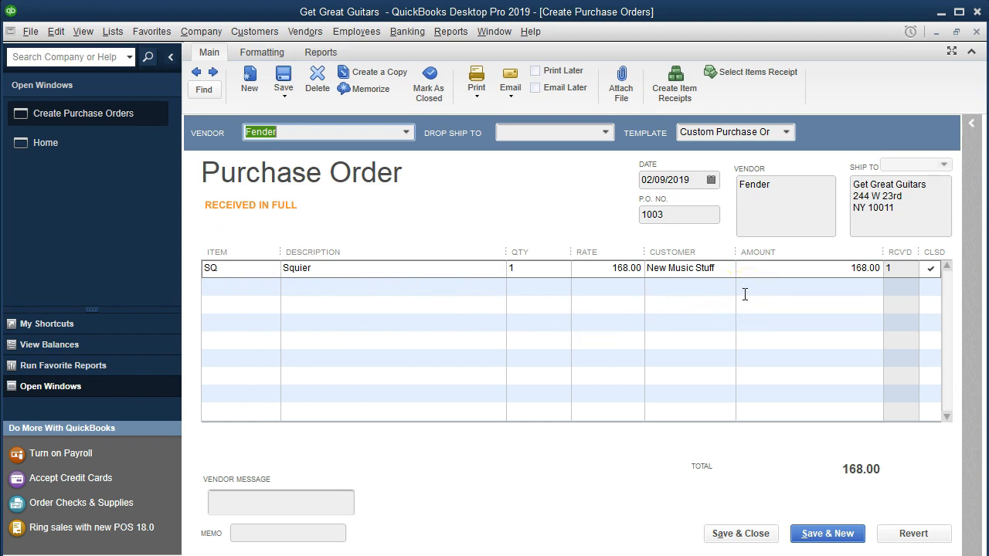
click(977, 32)
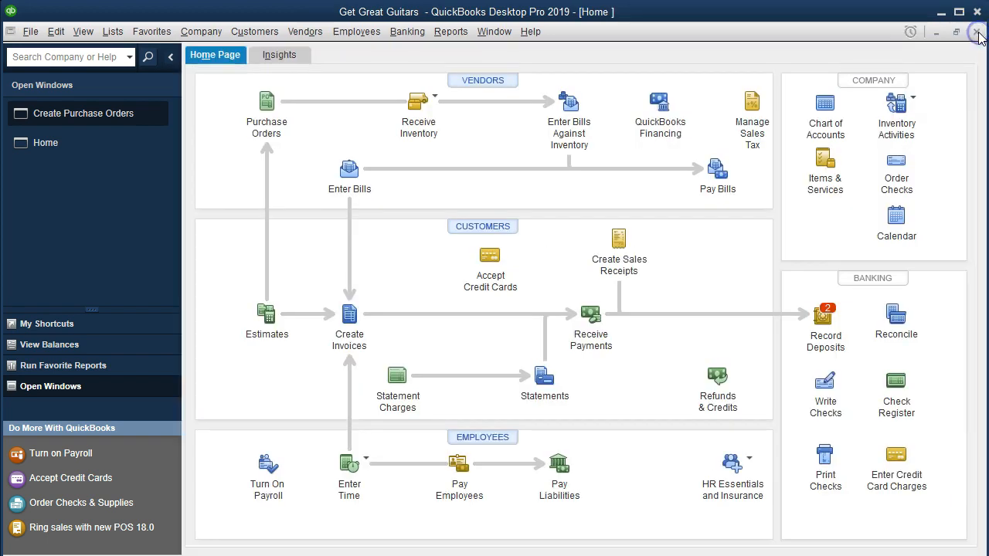
- Run the standard Balance Sheet report for the company
click(451, 32)
mouse_move(587, 153)
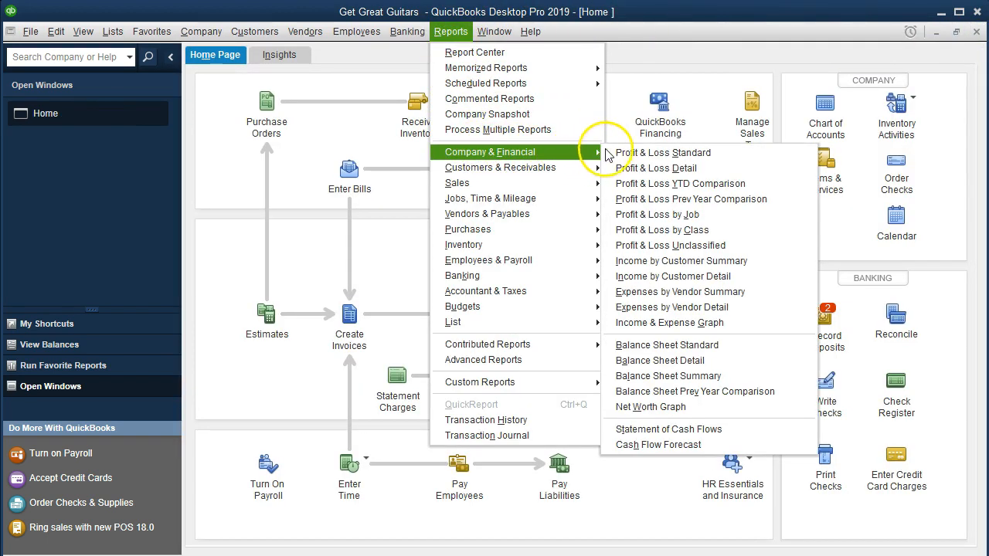
click(735, 353)
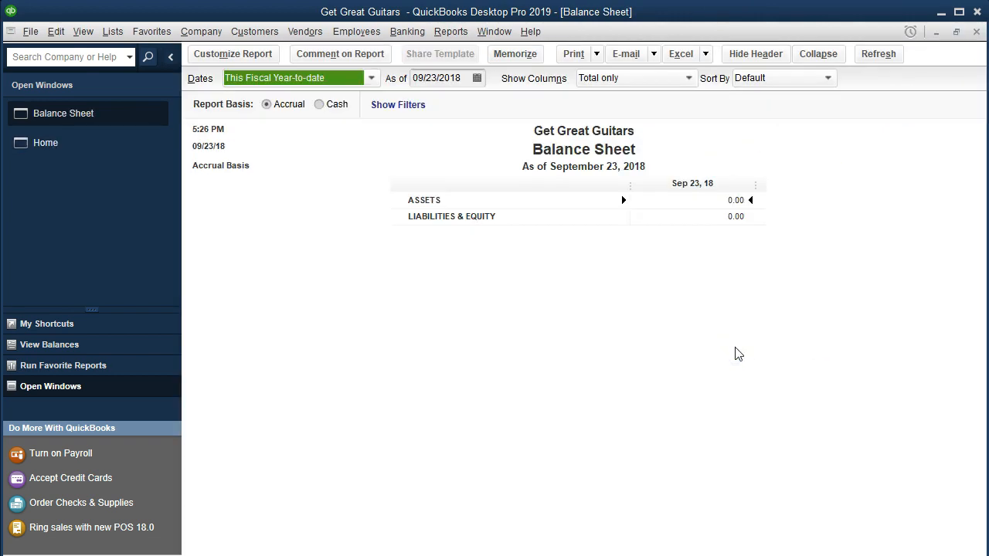
- Customize the Balance Sheet's date range to run from 01/01/2019 to 12/31/2019
click(272, 56)
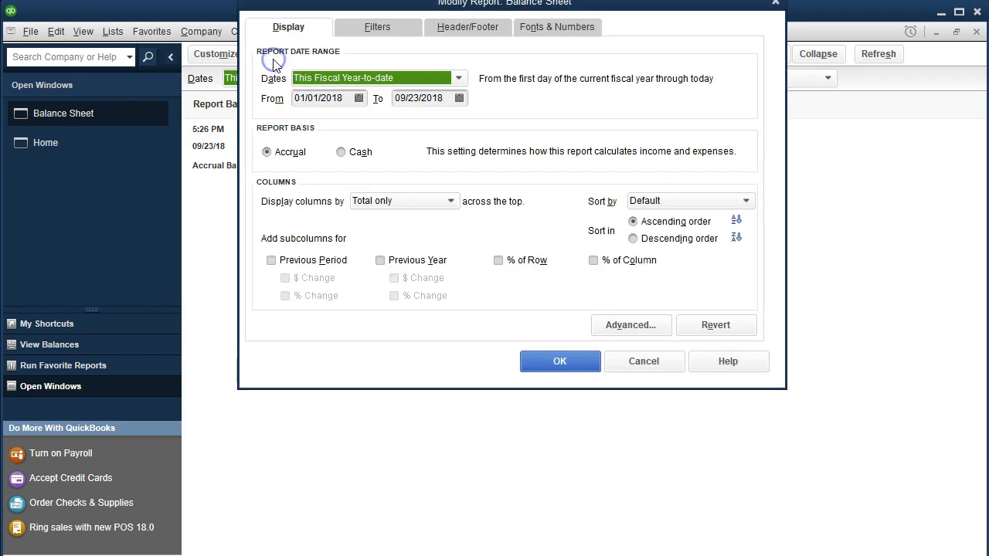
key(Tab)
text(0)
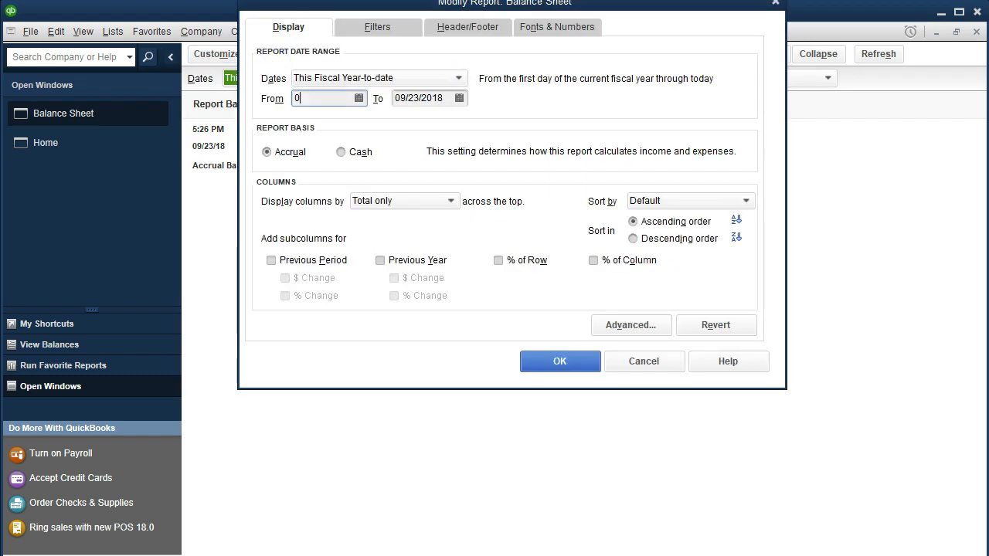
text(1/01/2019)
key(Tab)
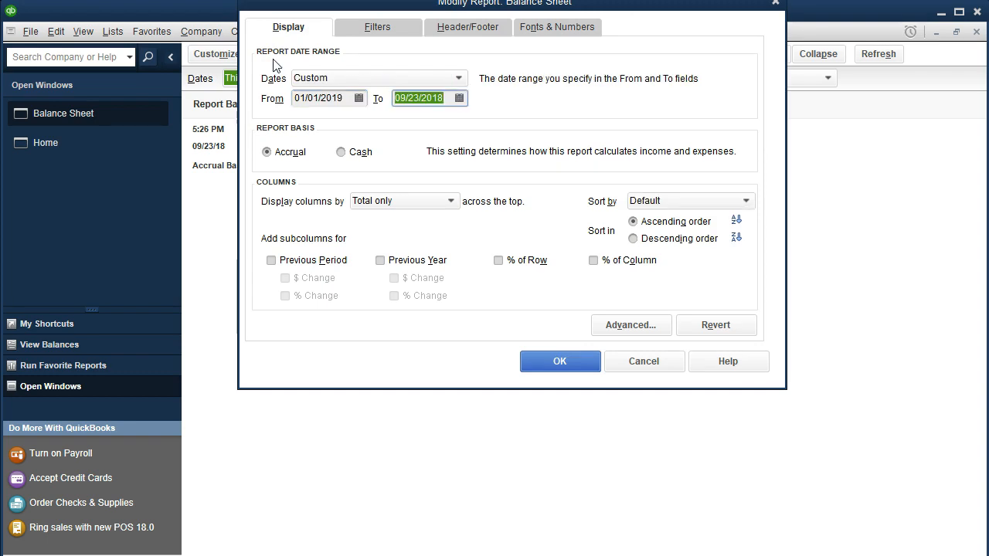
text(12/31/2019)
key(Tab)
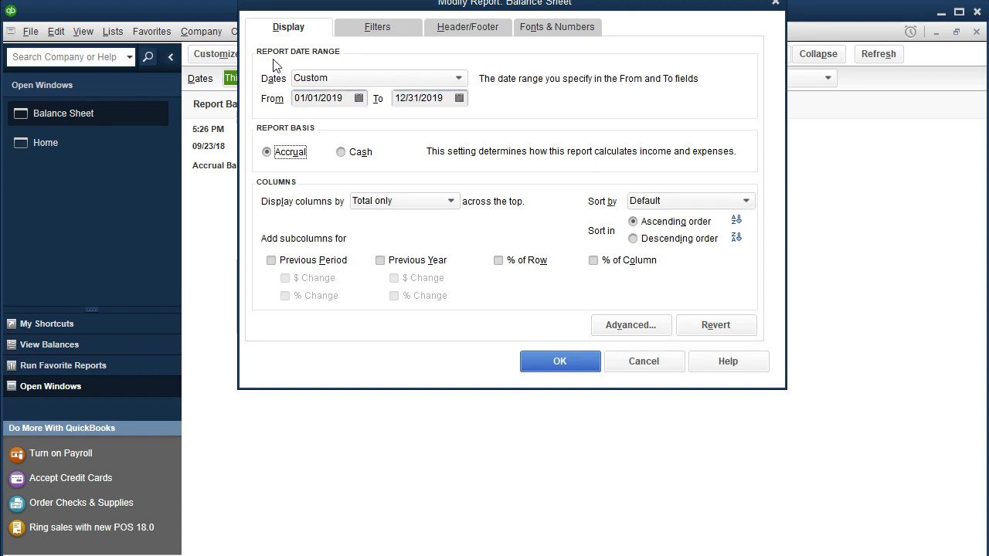
click(539, 363)
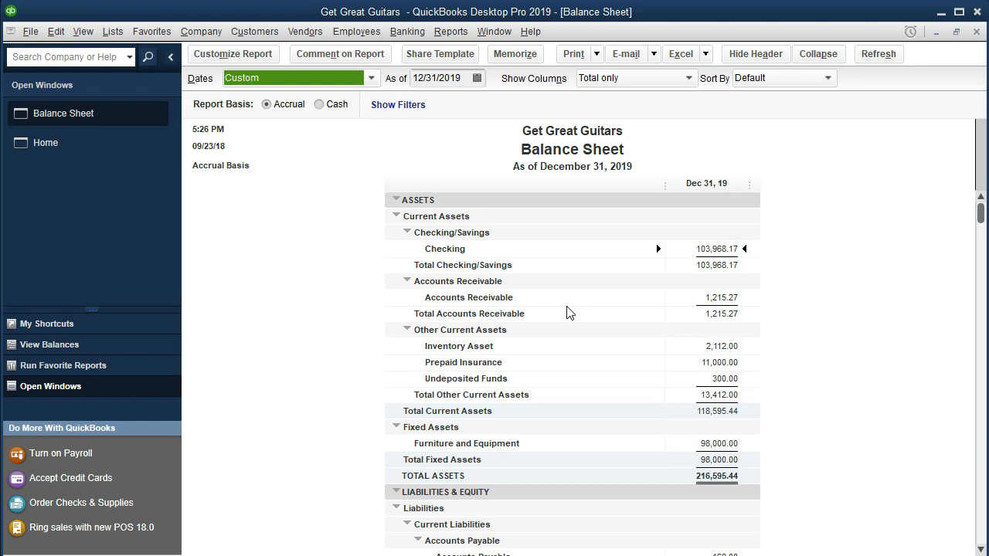
- Open the transaction detail behind the Inventory Asset balance on the Balance Sheet
click(699, 347)
click(645, 394)
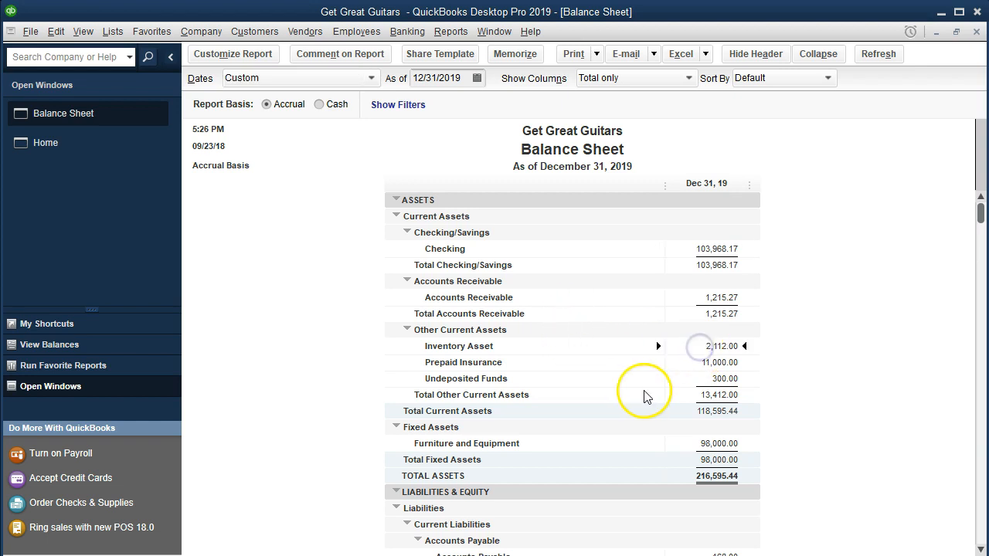
double_click(684, 343)
click(601, 342)
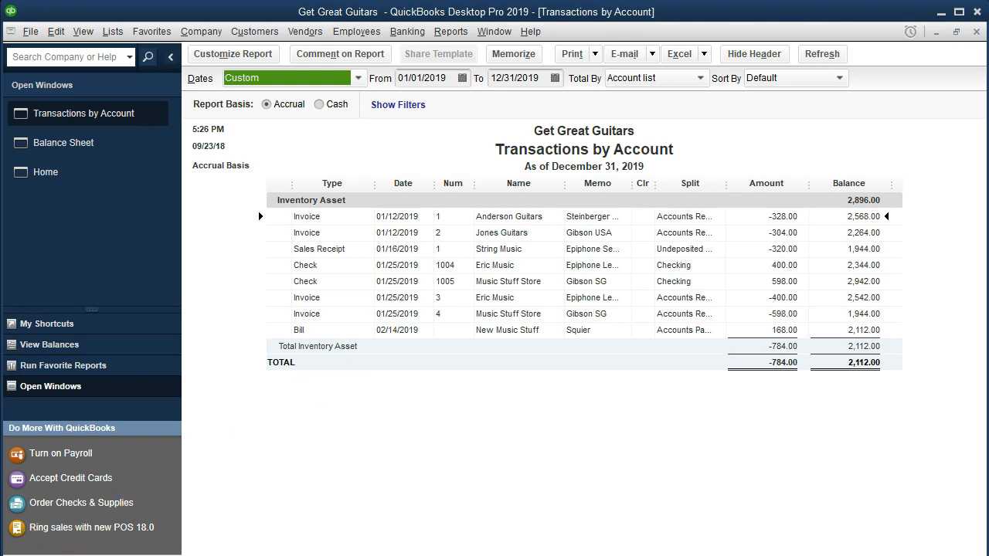
- Open the Squier bill behind the Inventory Asset balance, review it, and return to the Balance Sheet
double_click(750, 331)
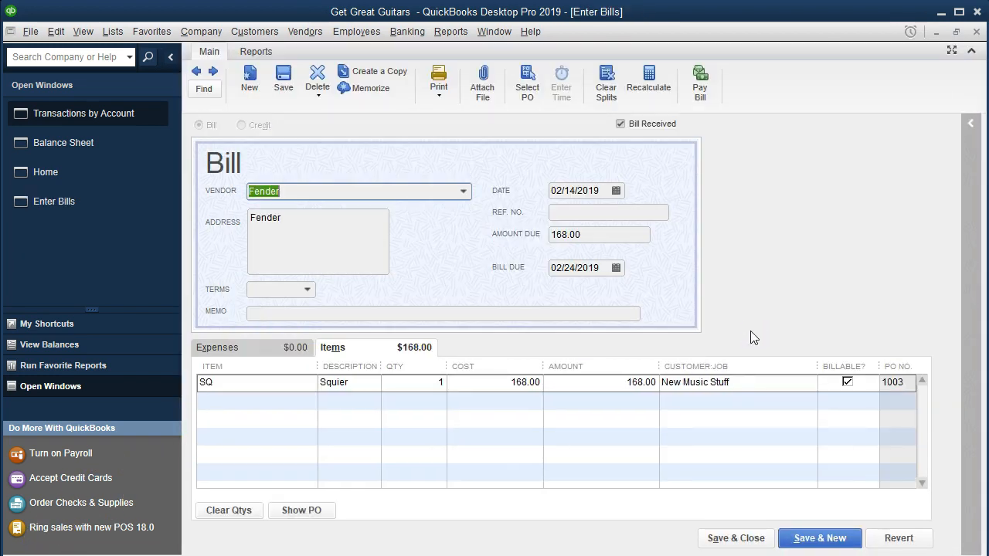
click(445, 284)
click(977, 32)
click(978, 31)
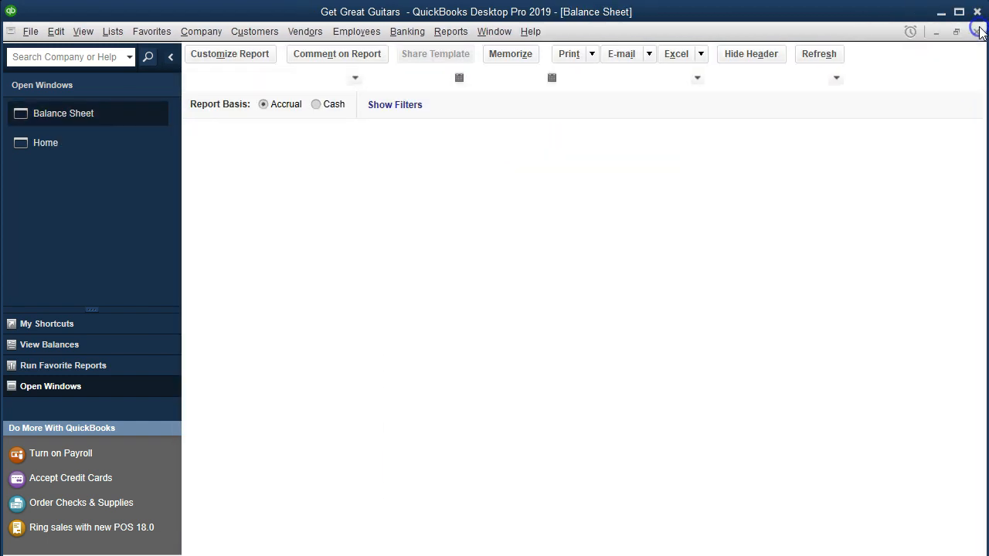
- Trace the Balance Sheet's Accounts Payable balance to the Fender bill, then close the bill and the transaction detail
scroll(869, 292, down, 3)
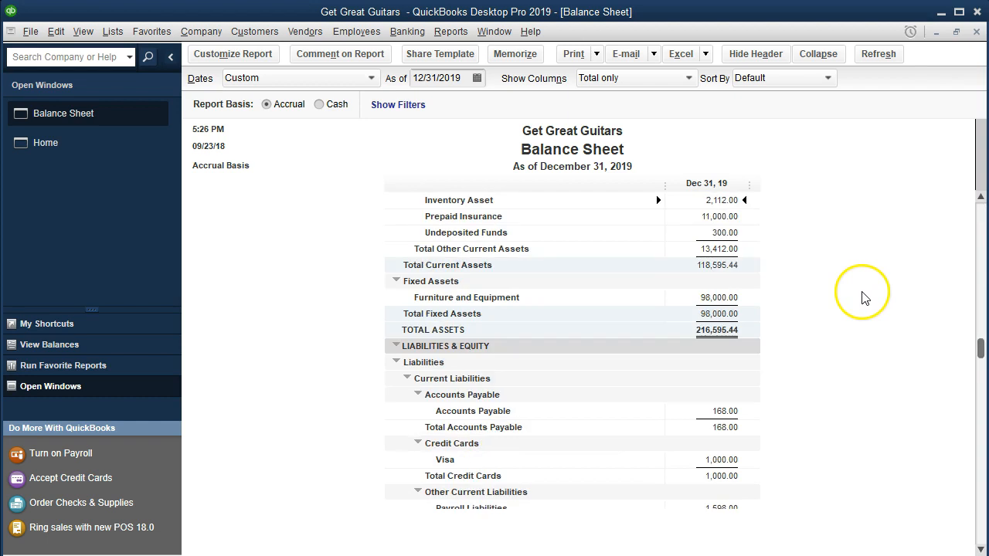
click(730, 411)
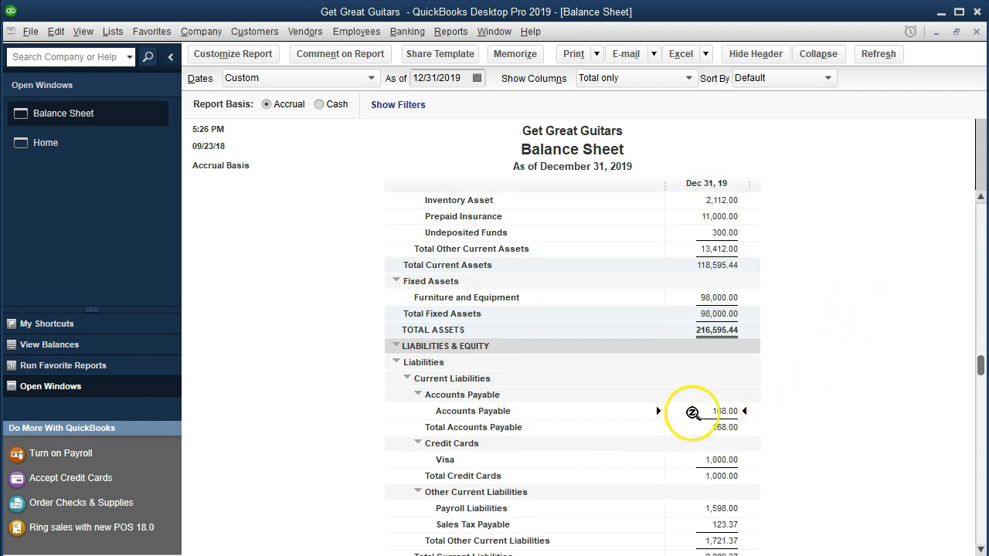
double_click(695, 414)
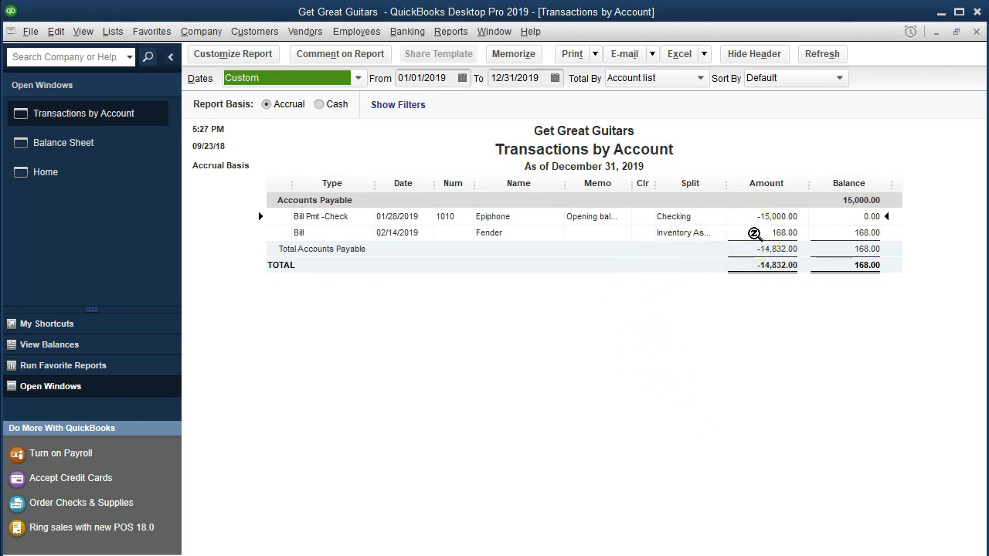
double_click(755, 232)
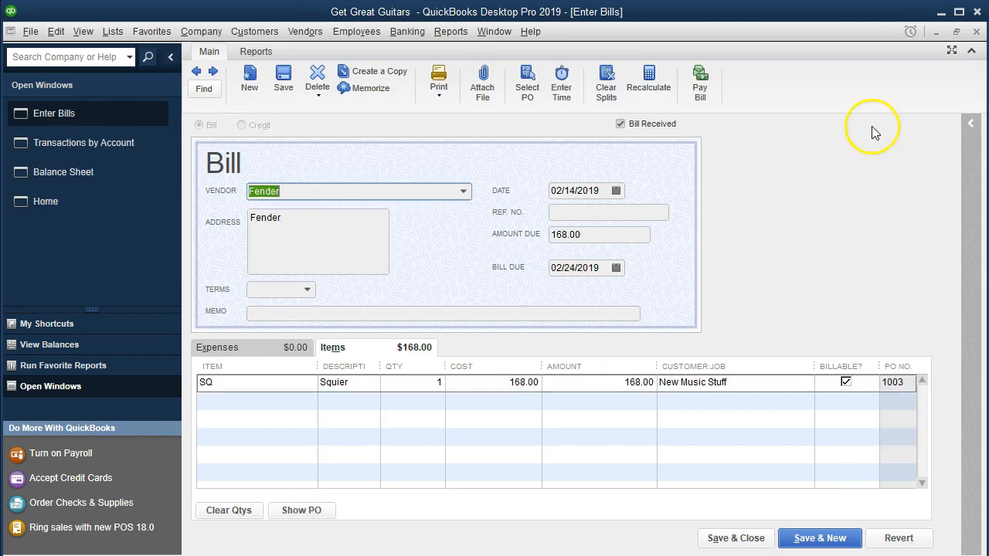
click(976, 32)
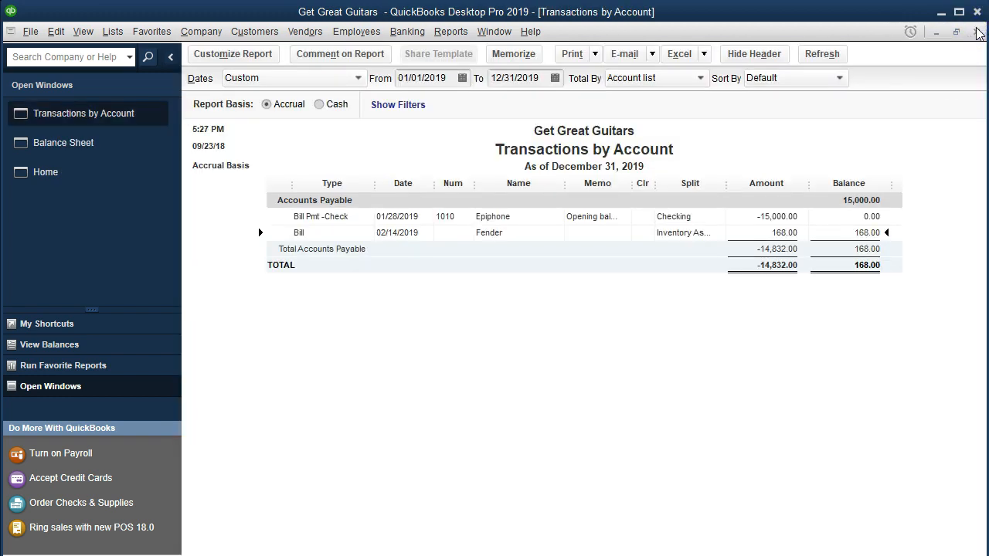
click(976, 32)
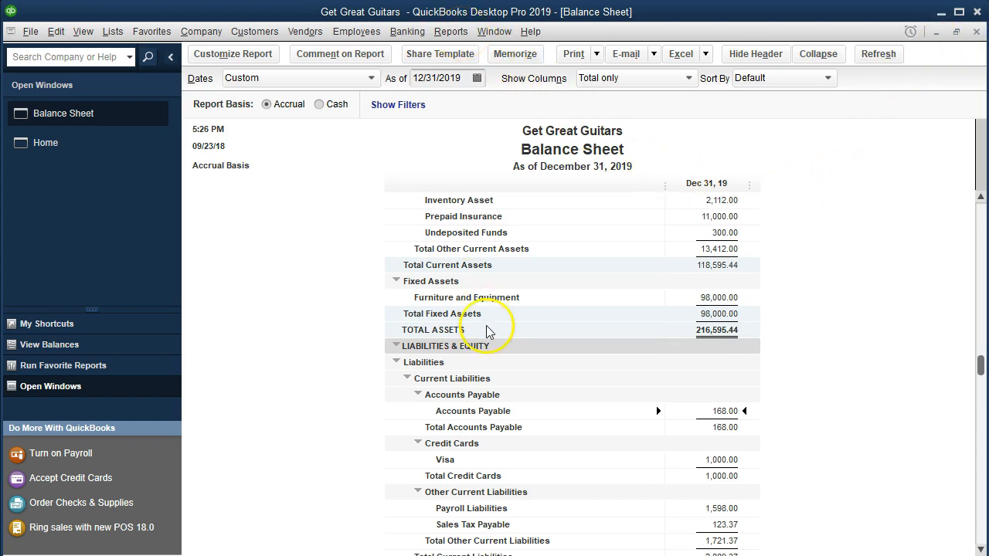
- Run the Inventory Valuation Summary report as of 12/31/2019 to compare with the Balance Sheet's Inventory Asset balance
scroll(452, 251, up, 2)
click(699, 295)
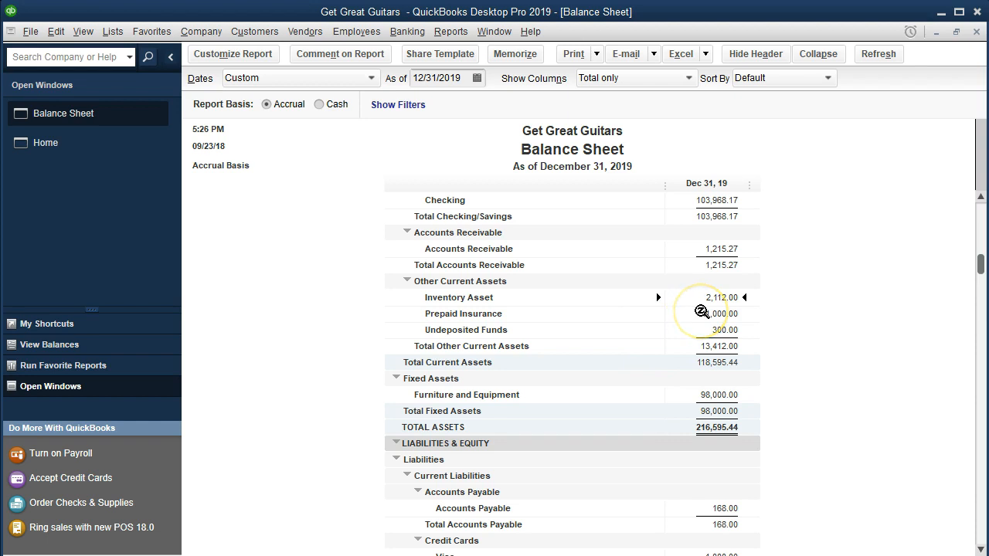
click(450, 32)
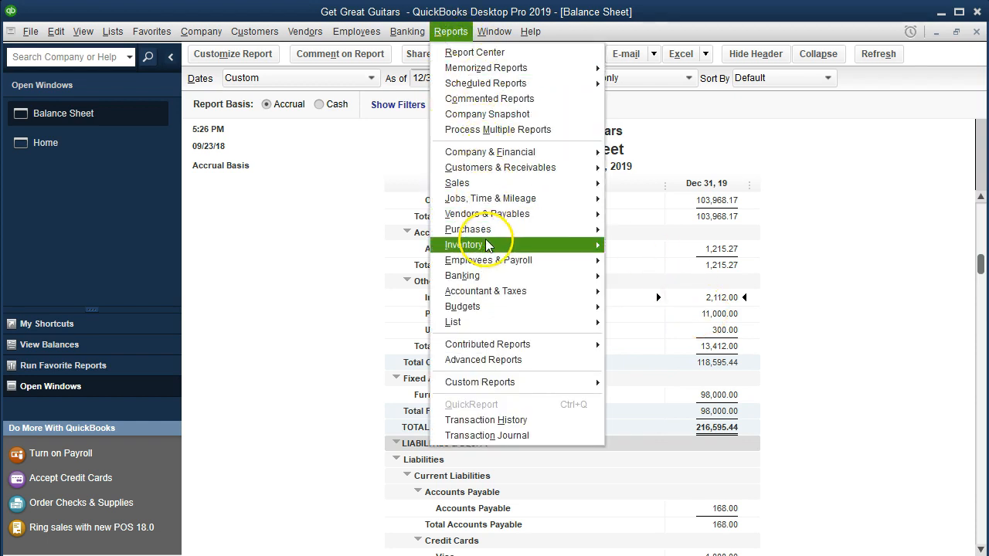
mouse_move(488, 249)
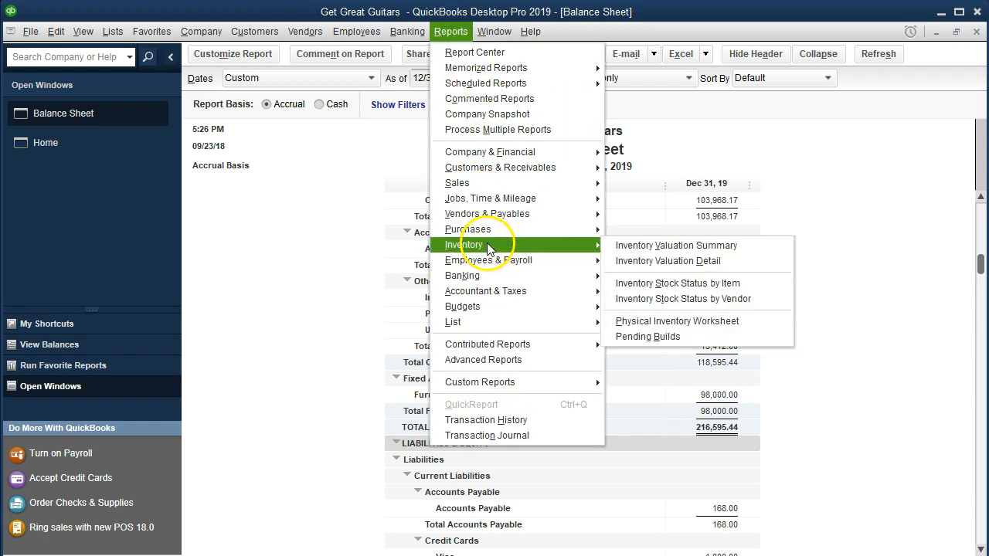
click(767, 253)
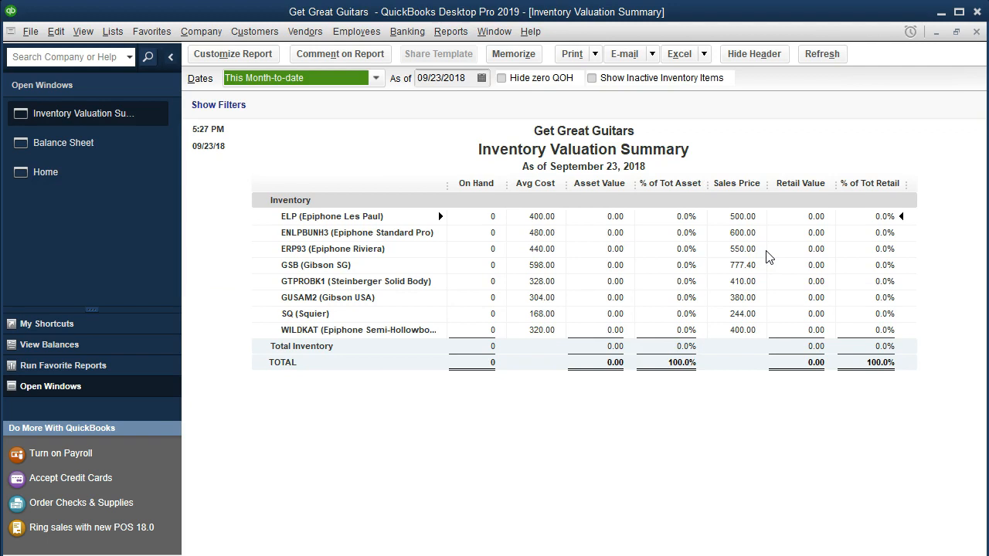
key(Tab)
text(12)
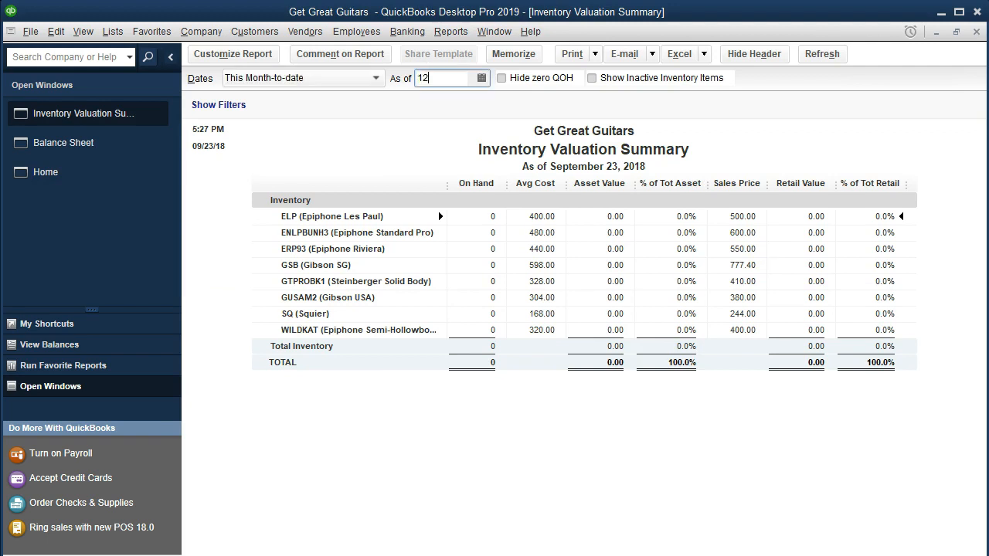
text(/31/2019)
key(Tab)
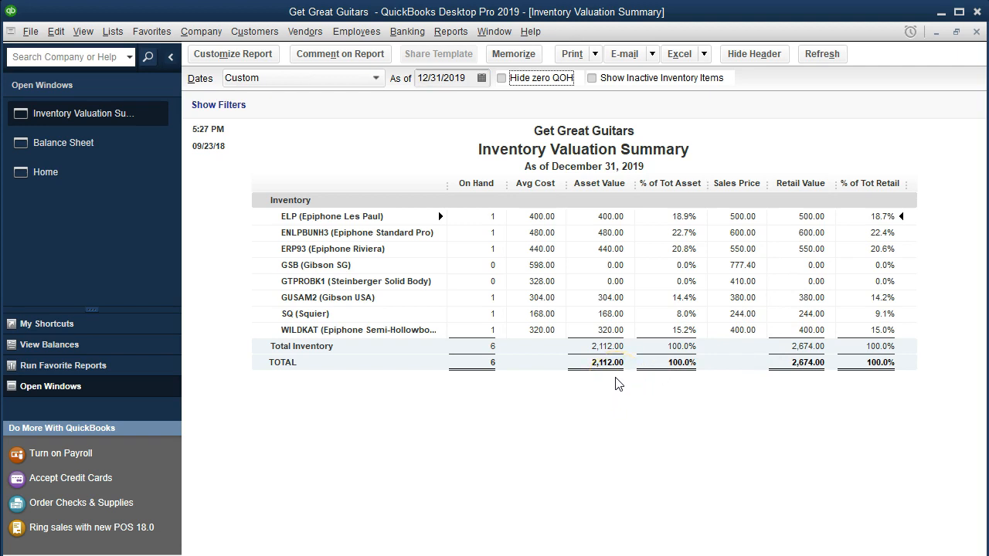
- View the Squier item's valuation detail from 01/01/2019 to 12/31/2019, then close it
click(466, 313)
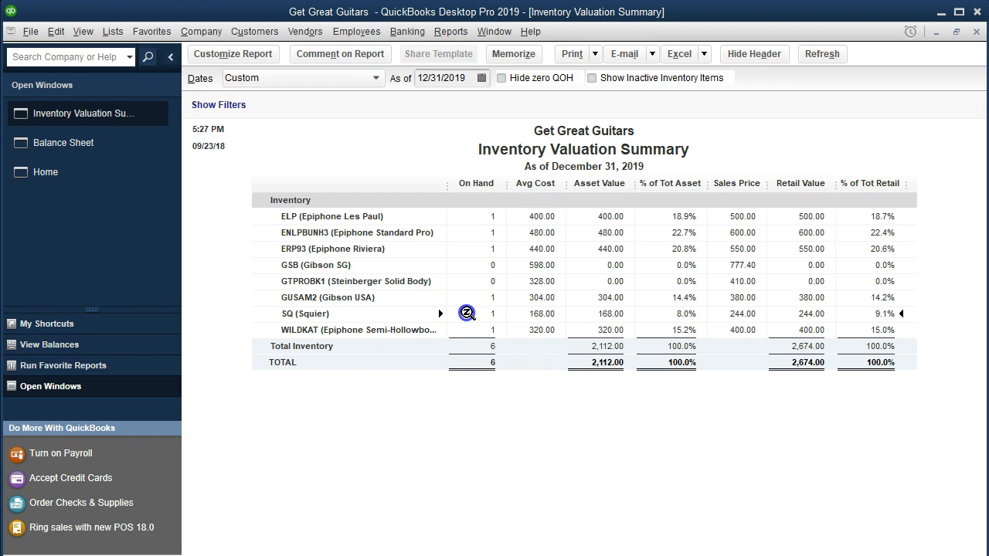
double_click(614, 316)
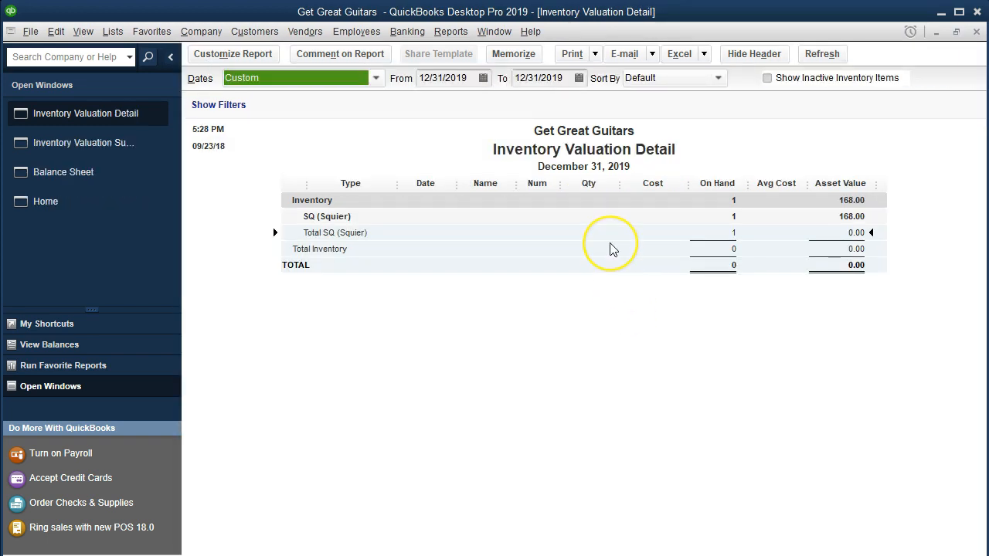
key(Tab)
text(01/01/2019)
key(Tab)
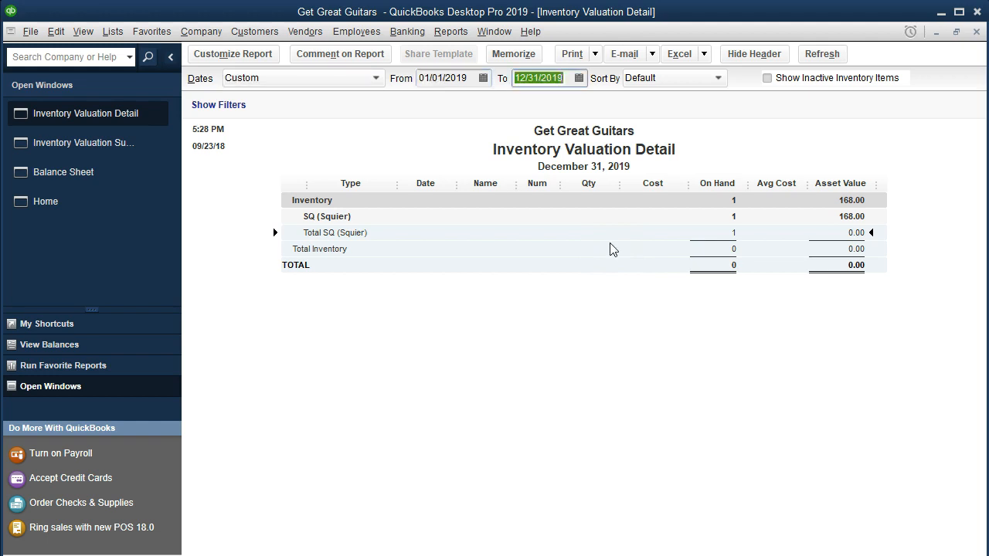
key(Tab)
click(649, 233)
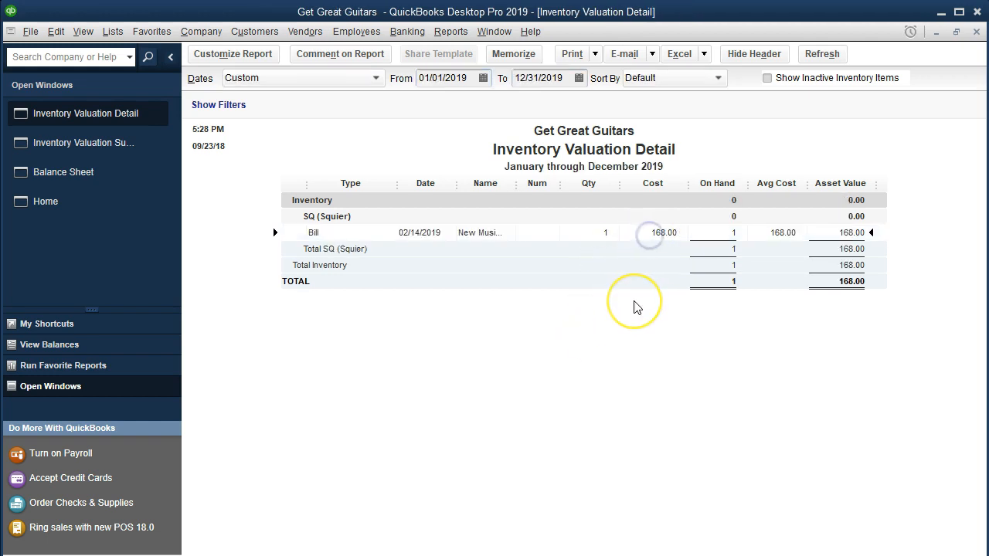
click(976, 31)
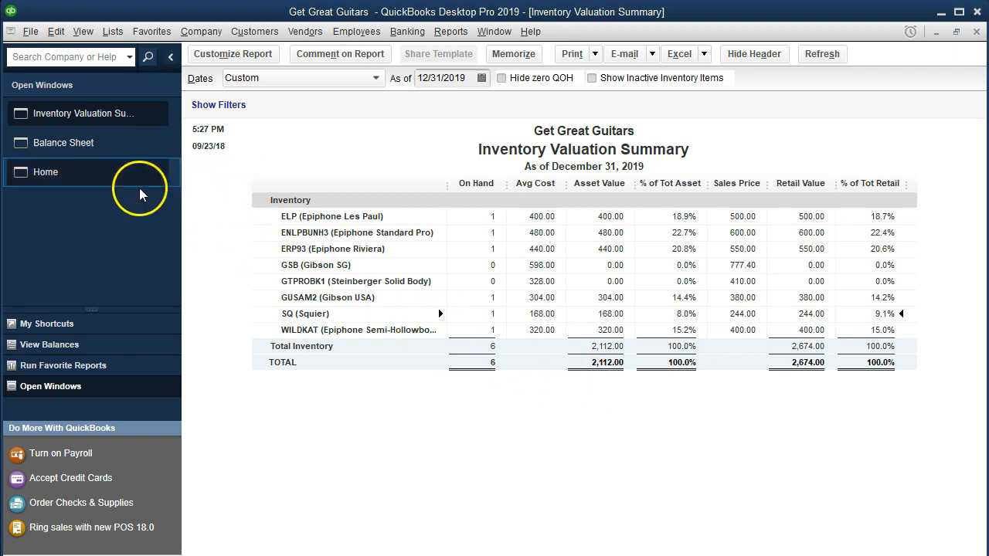
- Check Accounts Payable on the Balance Sheet and run the Vendor Balance Detail report
click(95, 150)
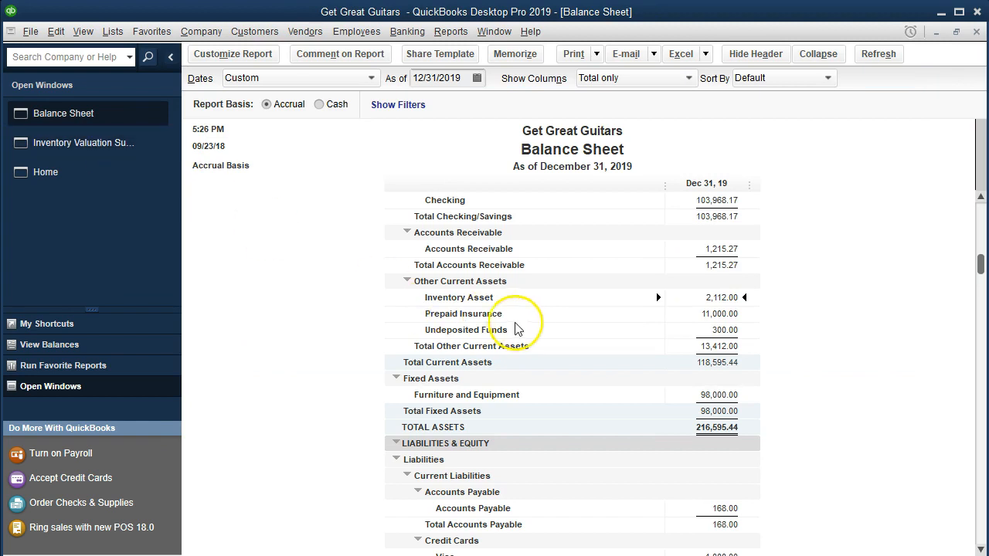
scroll(520, 326, down, 3)
click(690, 360)
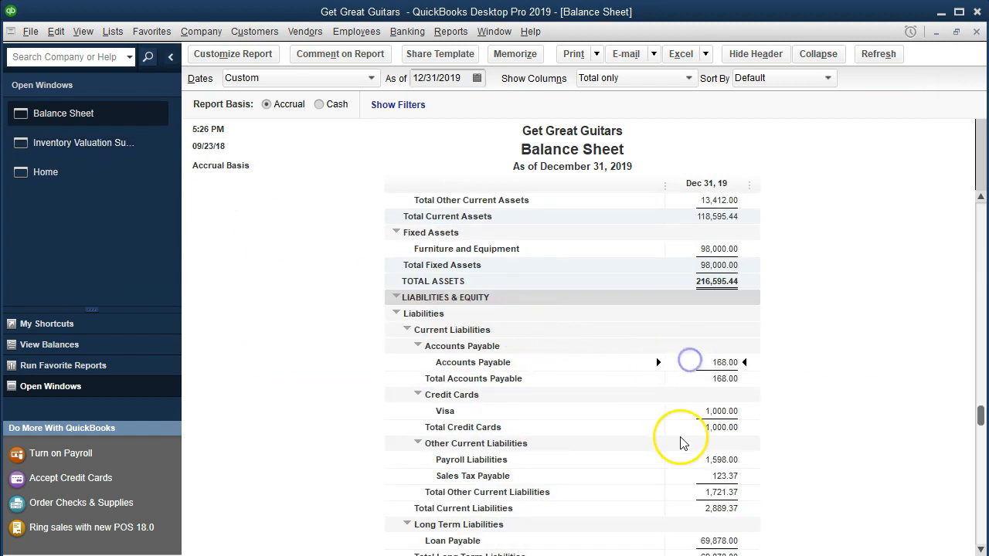
scroll(680, 443, down, 1)
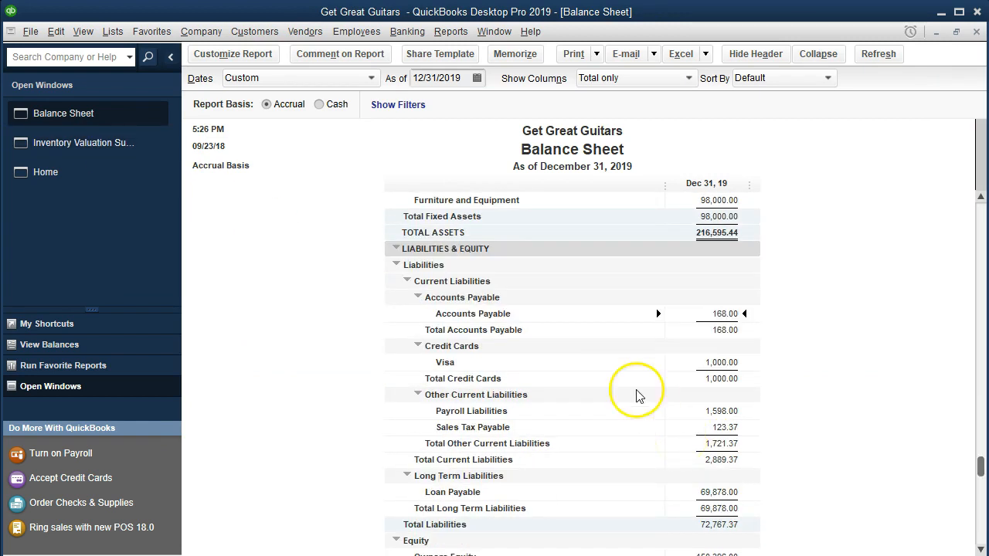
click(455, 35)
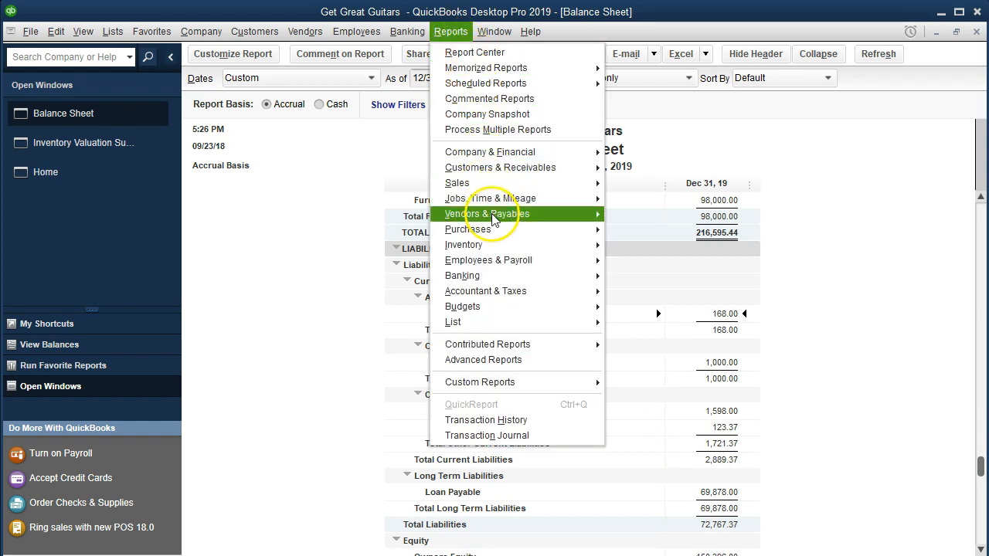
mouse_move(575, 224)
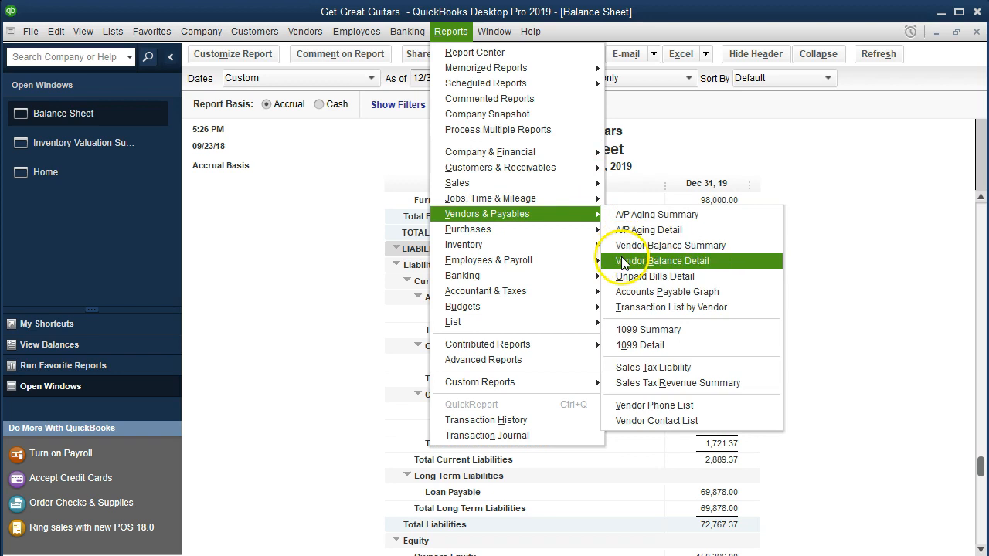
click(729, 265)
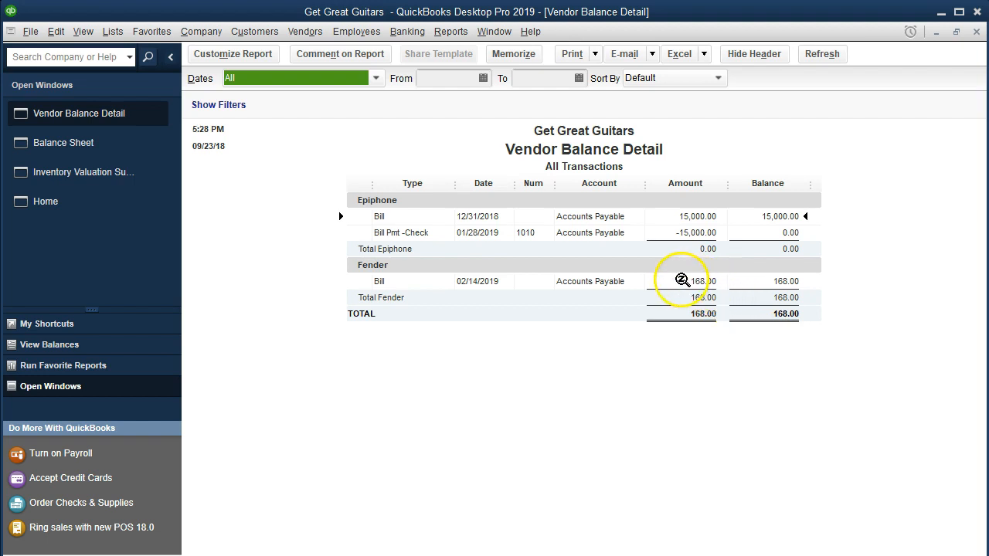
- Open the Fender bill from the Vendor Balance Detail report, then close both and return to Accounts Payable on the Balance Sheet
double_click(680, 281)
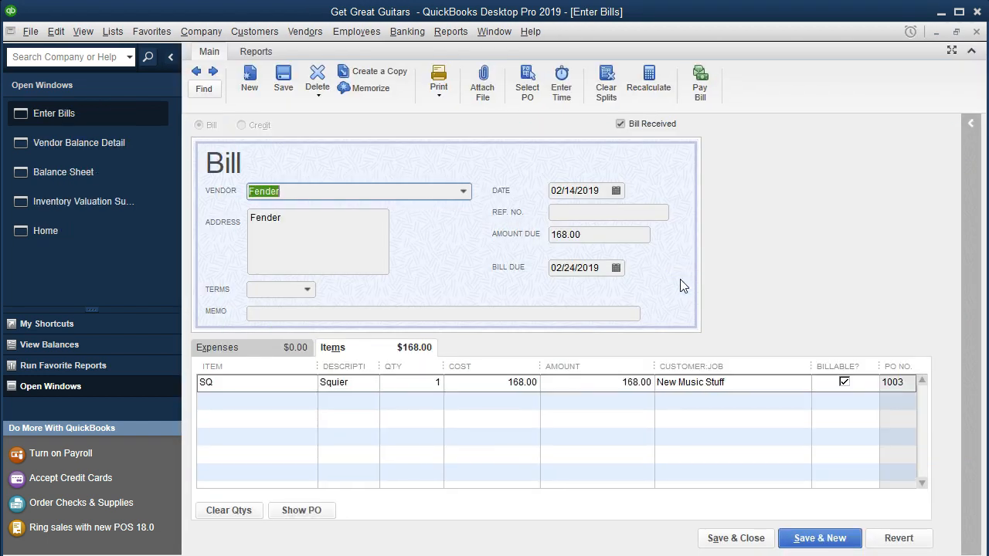
click(976, 32)
click(976, 32)
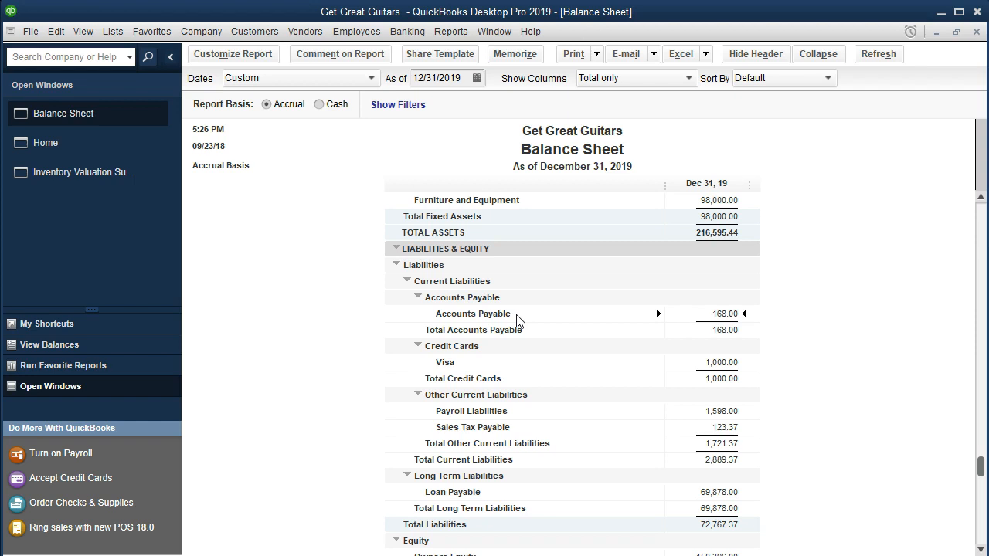
click(501, 318)
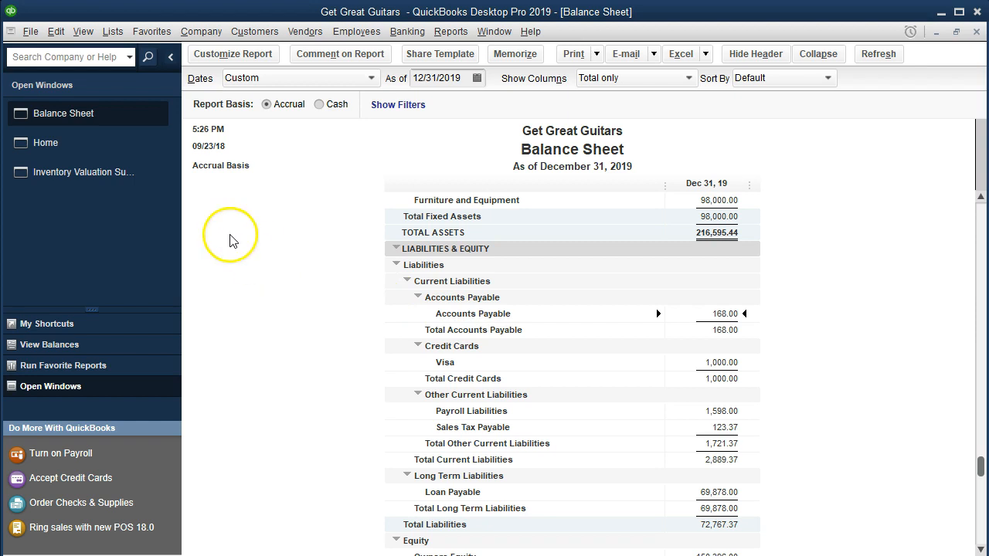
- Start receiving inventory with a bill from the Home page and select Epiphone as the vendor
click(80, 145)
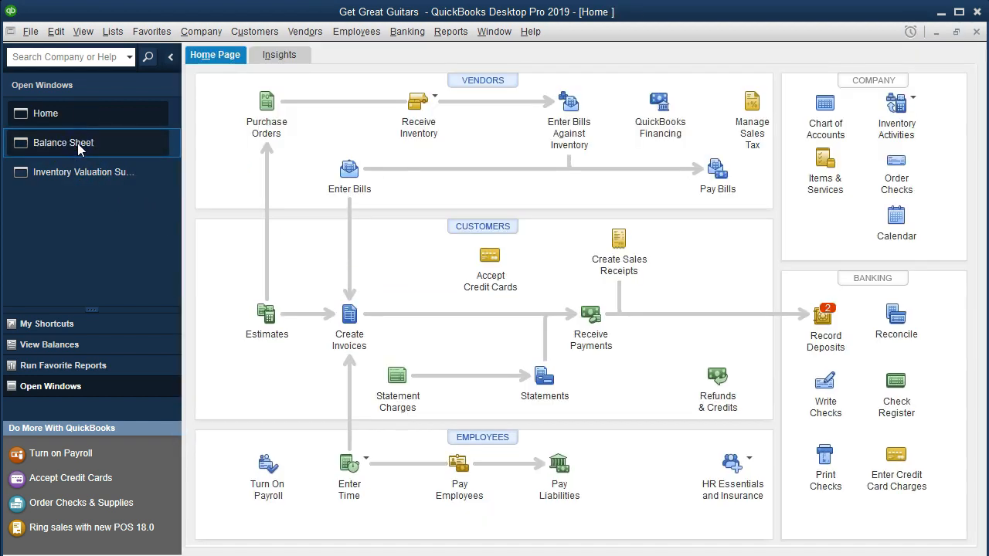
click(437, 101)
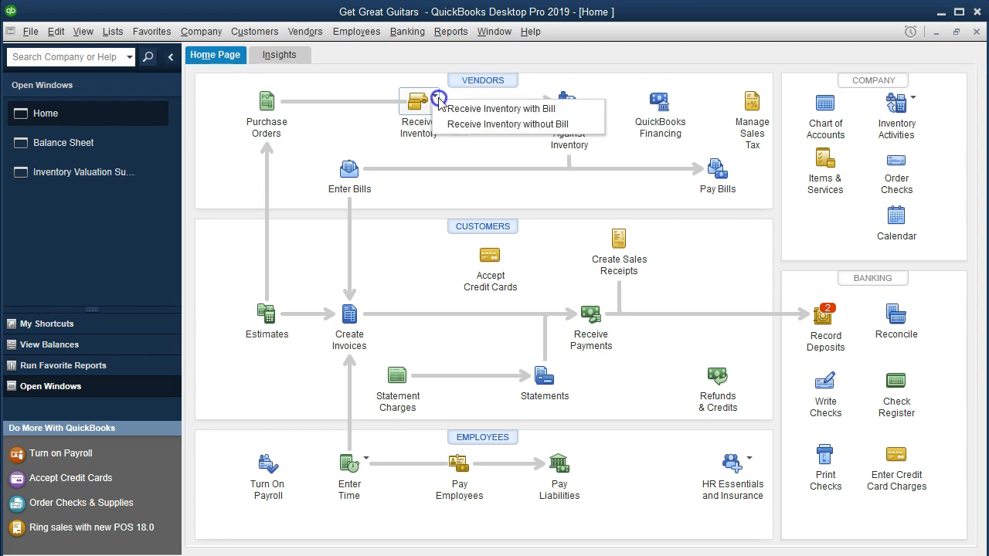
click(562, 112)
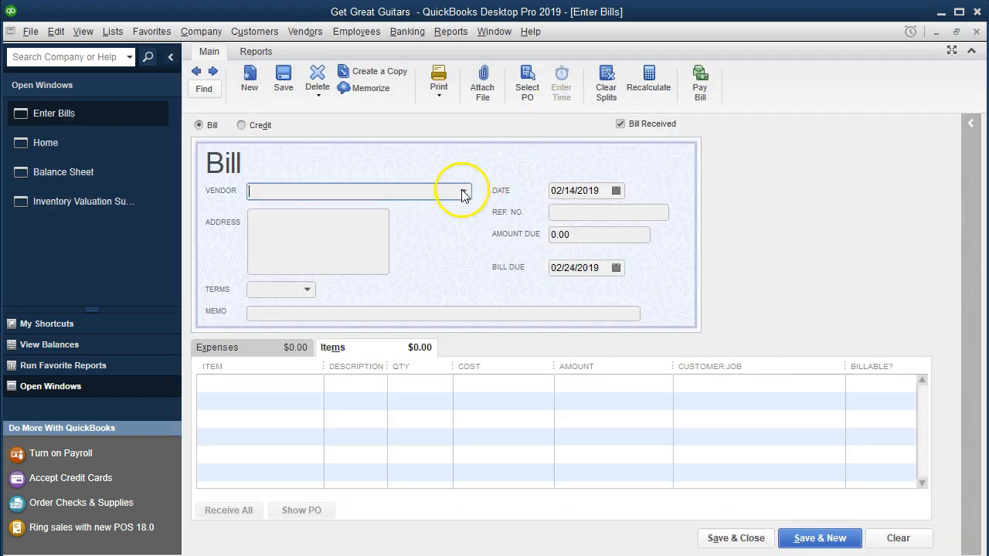
click(464, 192)
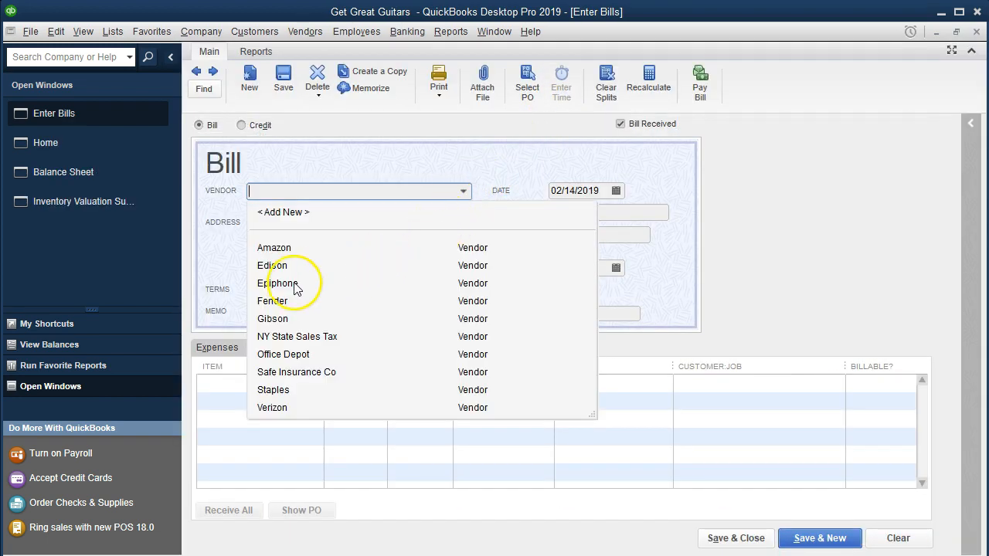
text(Epiphone)
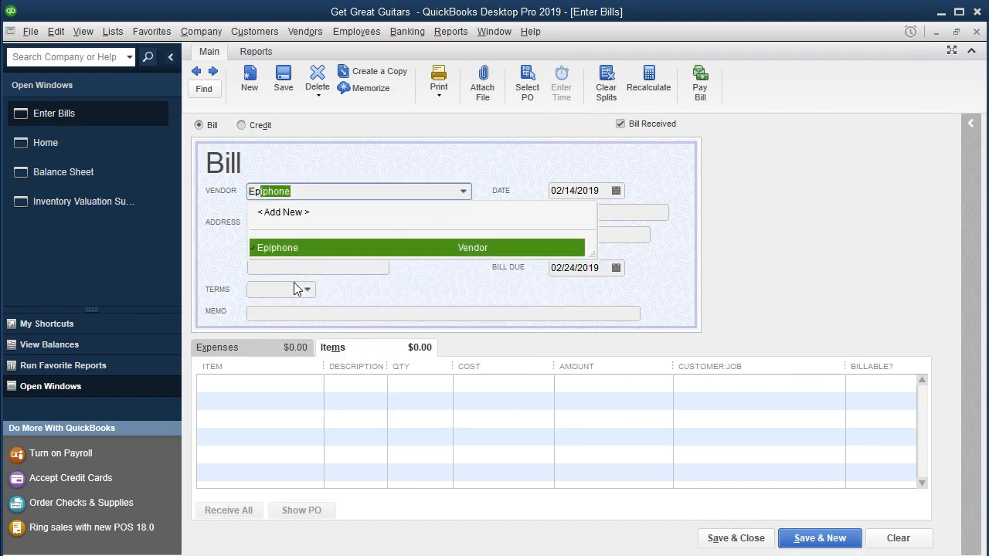
key(Tab)
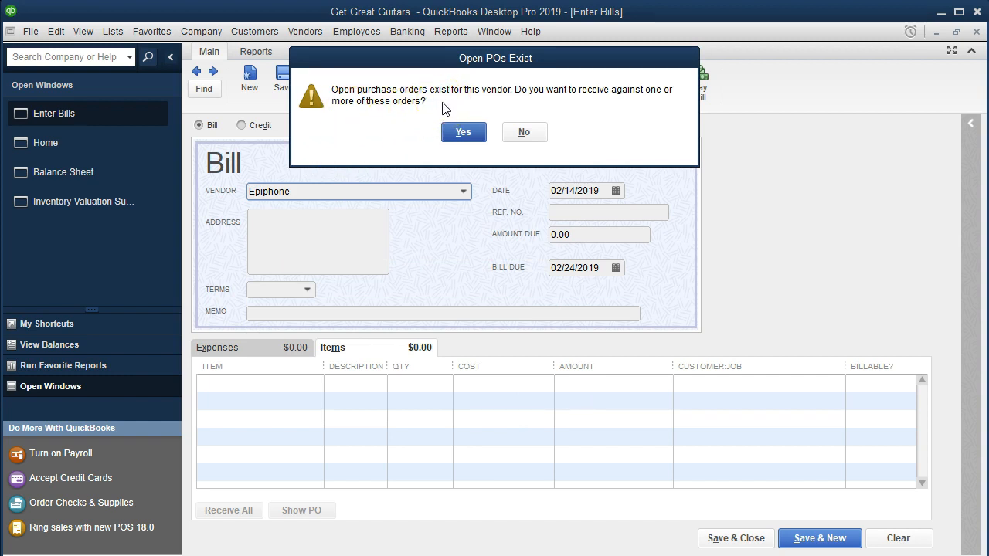
- Agree to receive against open purchase orders and load Epiphone's purchase order dated 02/09/2019 into the bill
click(450, 129)
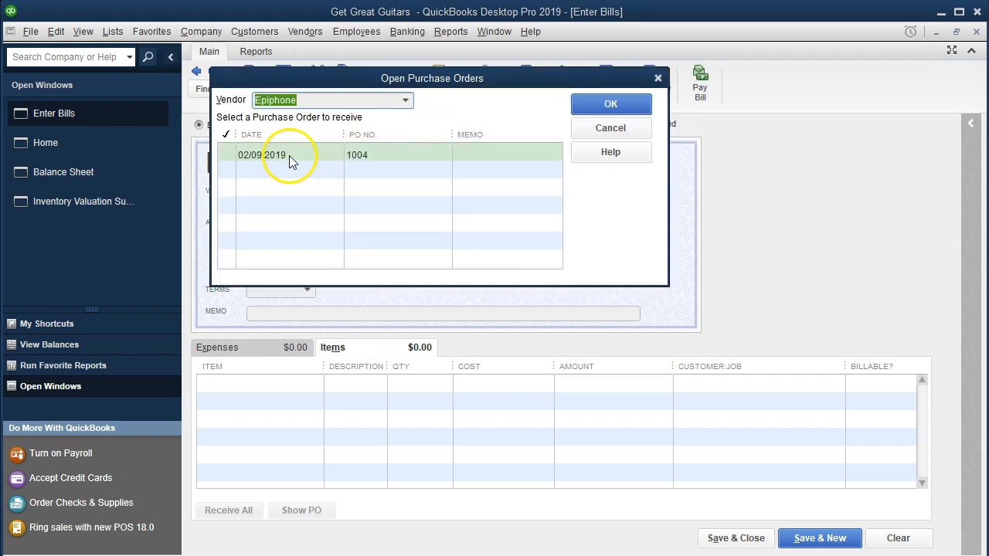
click(227, 156)
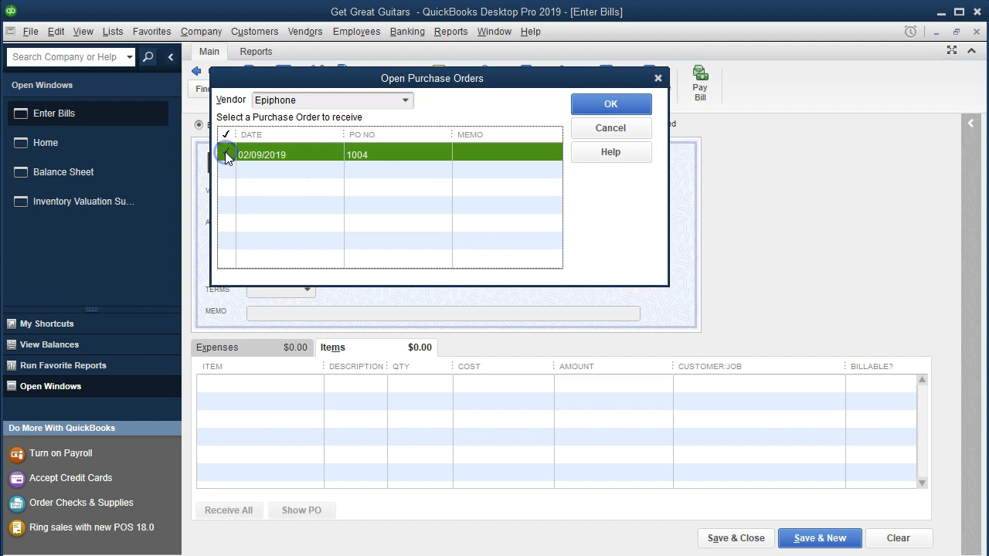
click(594, 104)
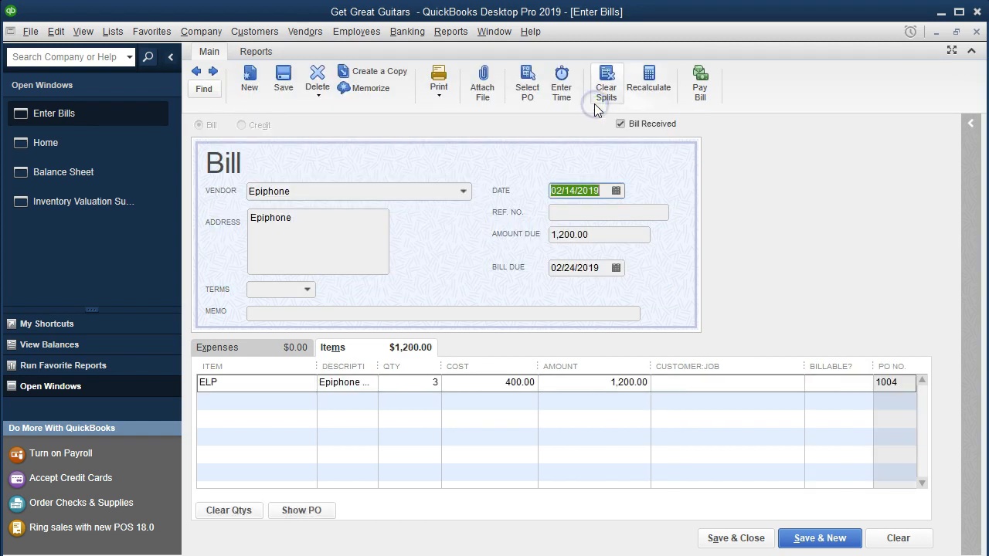
- View Epiphone's purchase orders still to be received, open the 02/09/2019 order, and return to the bill with vendor details collapsed
click(971, 127)
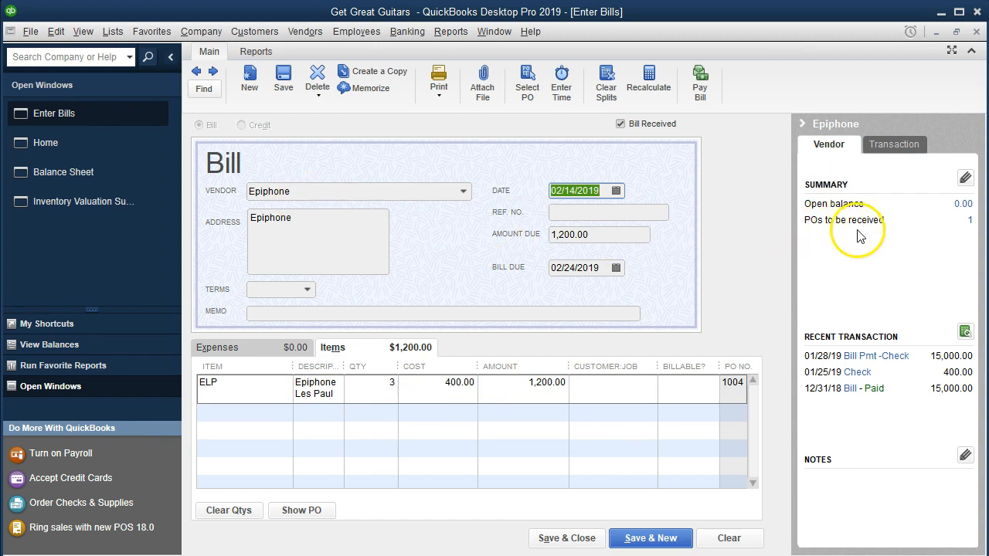
click(971, 224)
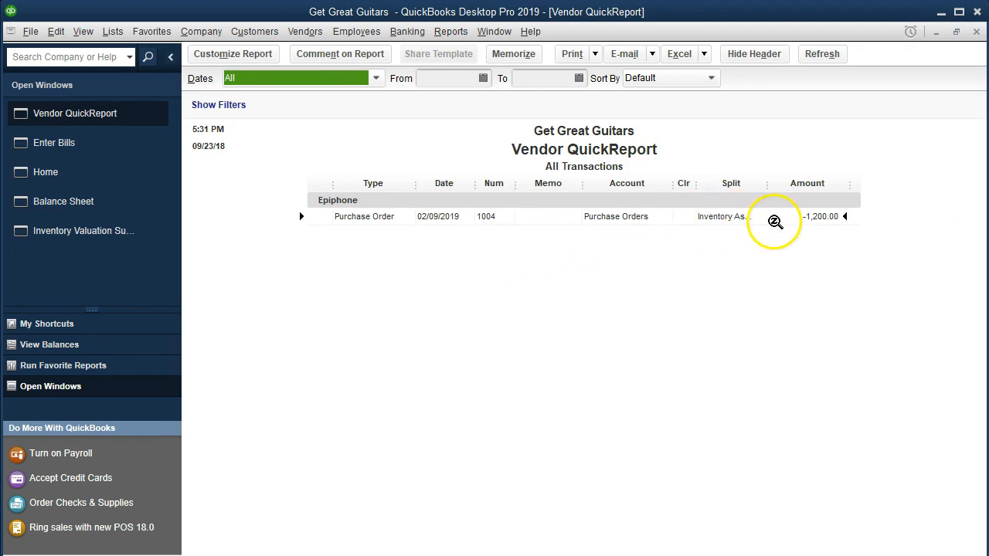
double_click(806, 220)
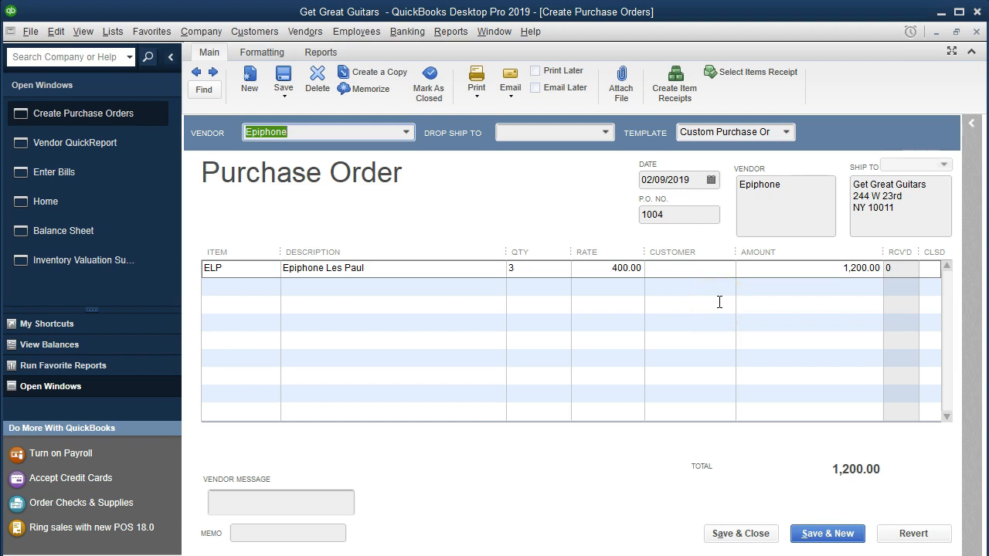
click(534, 228)
click(976, 31)
click(977, 32)
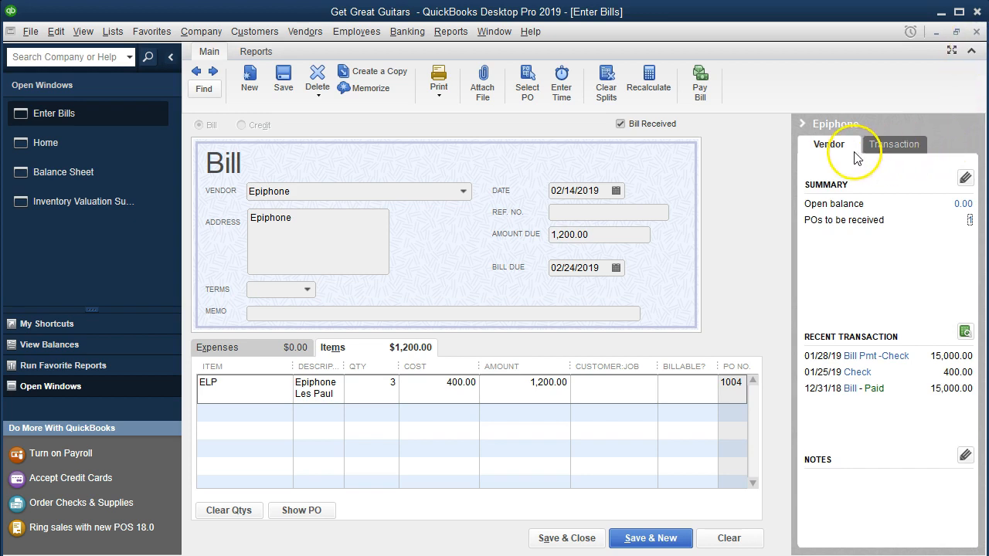
click(802, 124)
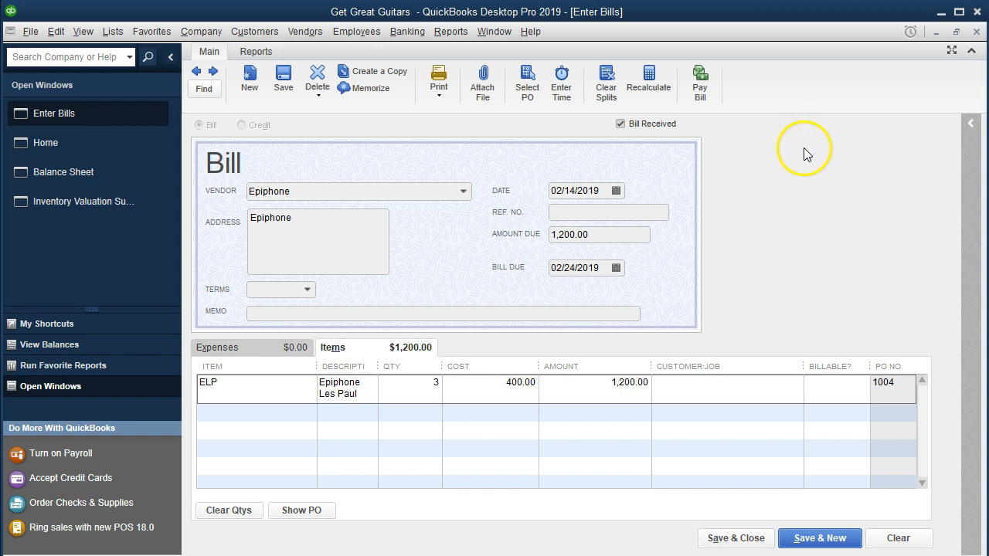
- Review the Epiphone bill's vendor, date, reference number, amount due and due date fields, moving on to the ELP item
click(318, 190)
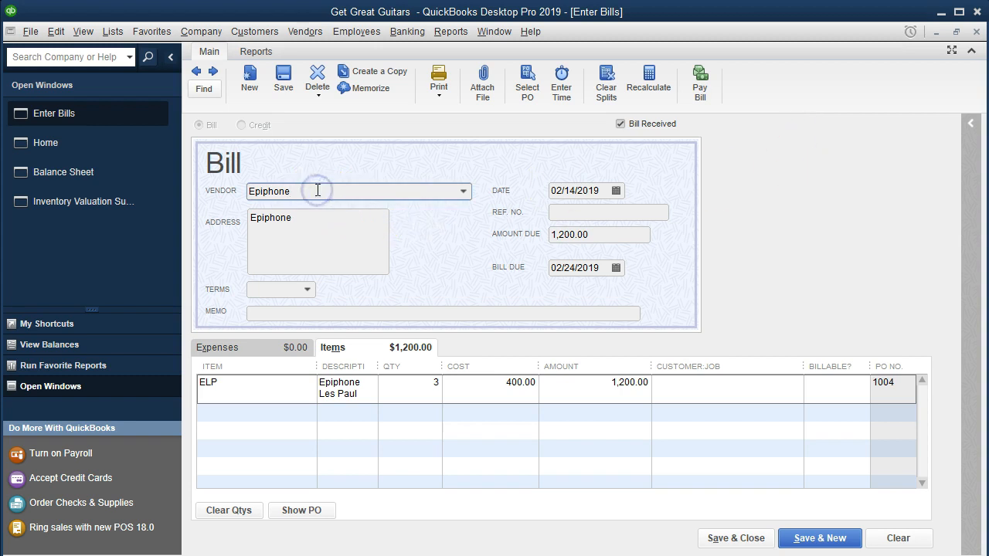
key(Tab)
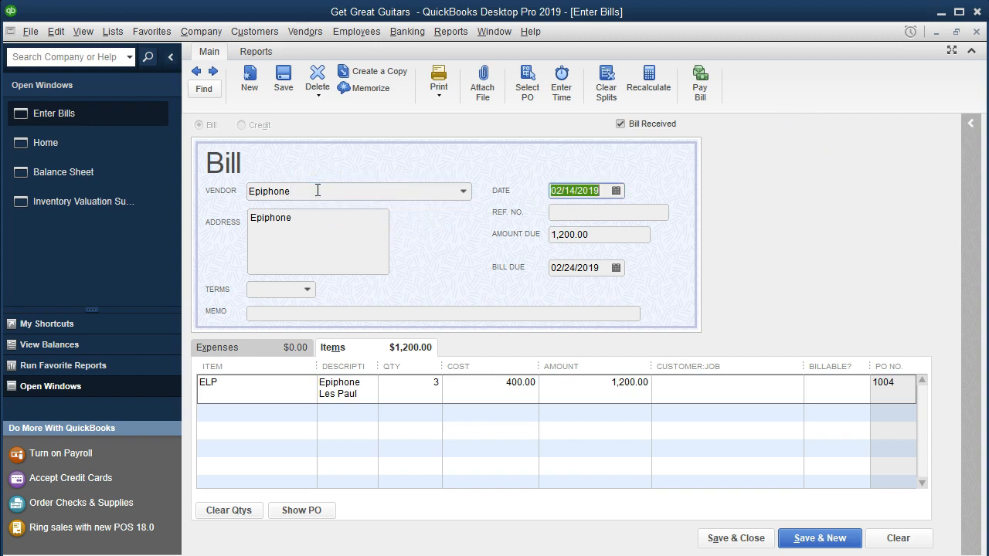
key(Tab)
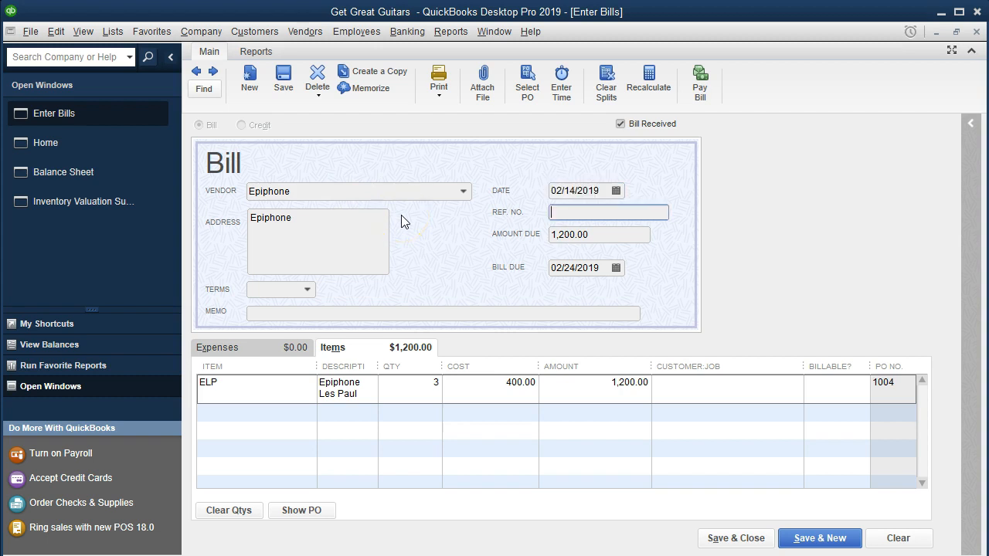
key(Tab)
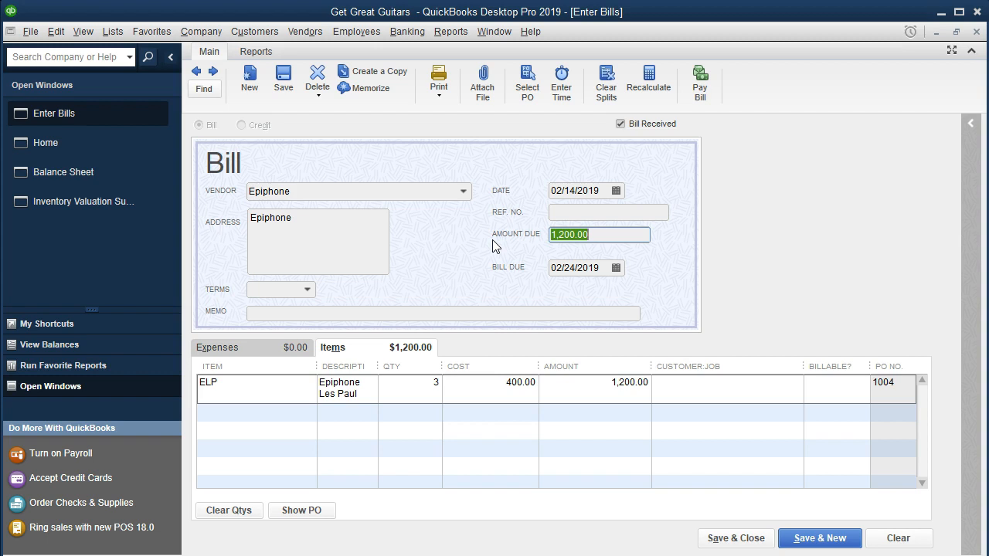
key(Tab)
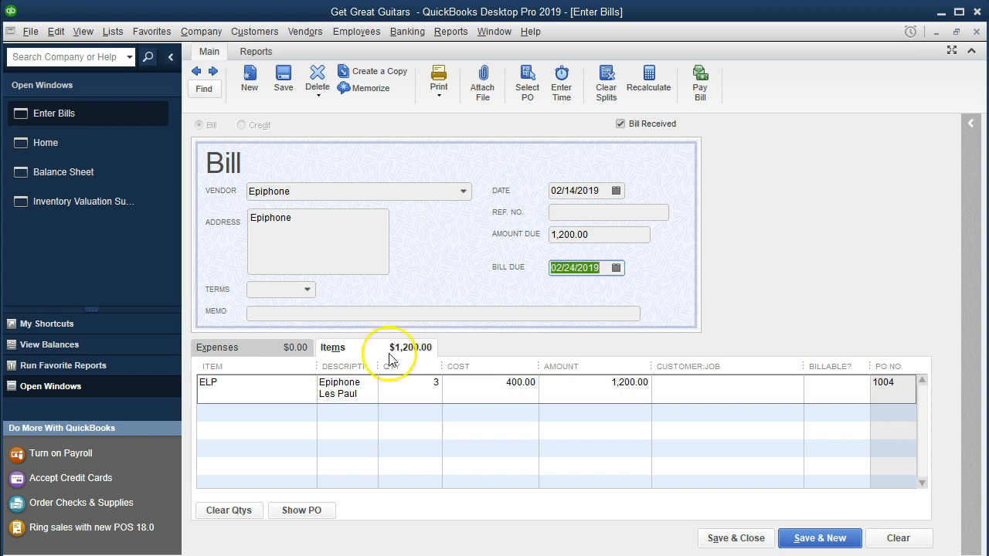
key(Tab)
key(Tab)
key(Tab)
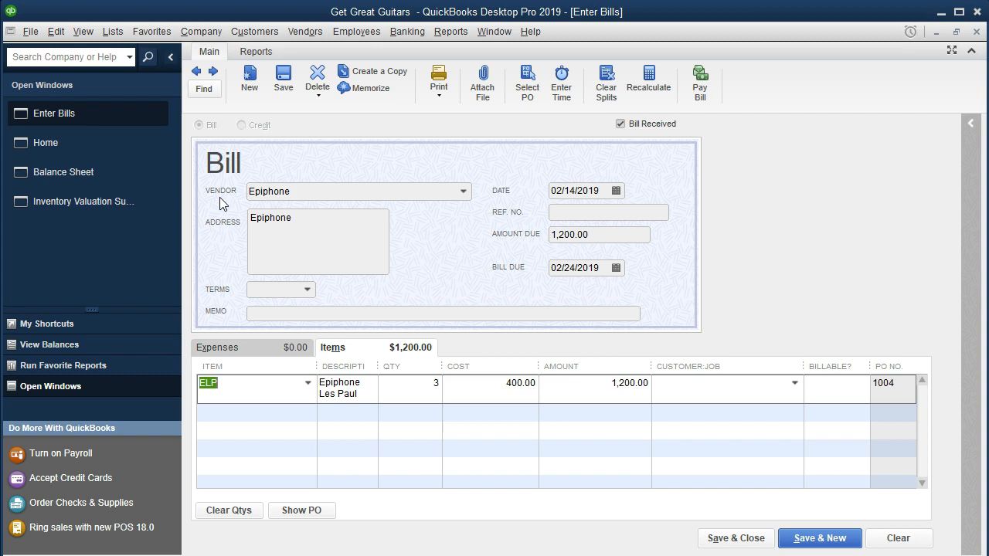
- Check the ELP line's quantity, cost and amount, and save and close the Epiphone bill
click(263, 348)
click(393, 425)
key(Tab)
key(Tab)
key(Tab)
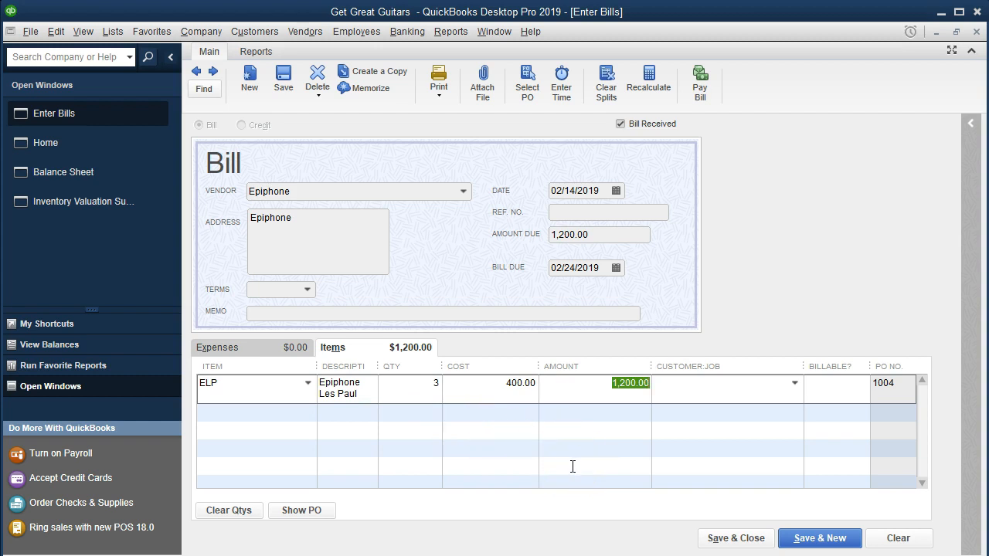
key(Tab)
click(734, 538)
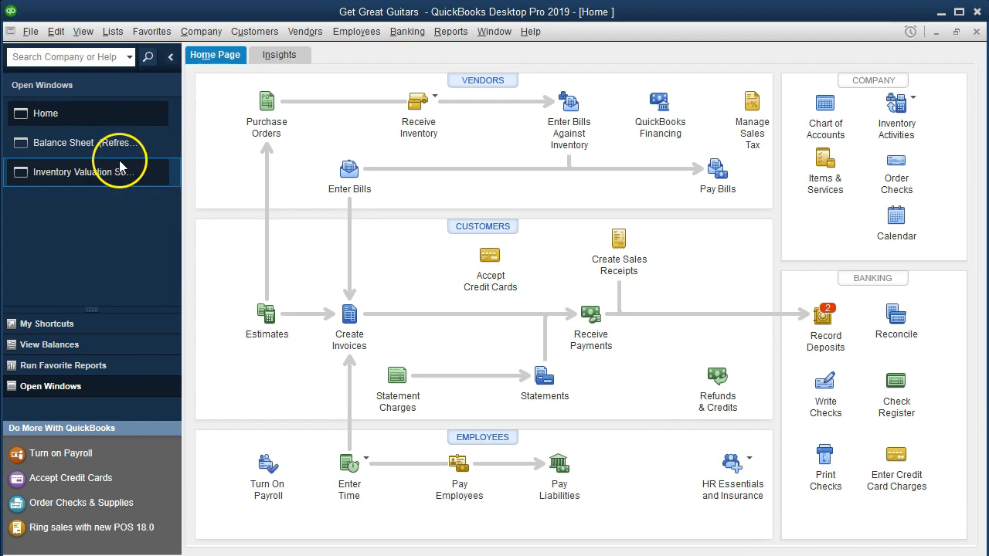
- Return to the Balance Sheet, collapse Fixed Assets, and show the accounts under Other Current Assets
click(113, 153)
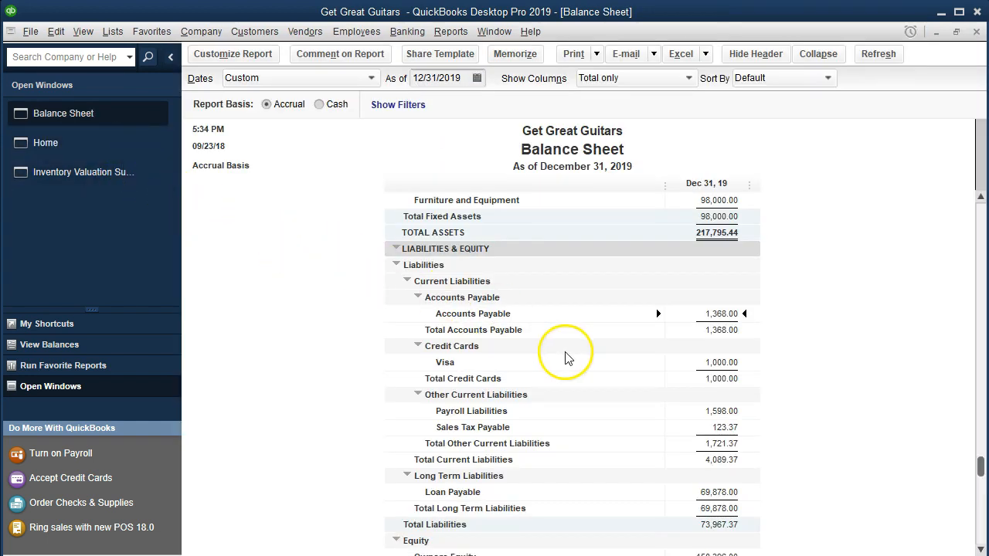
scroll(570, 355, up, 4)
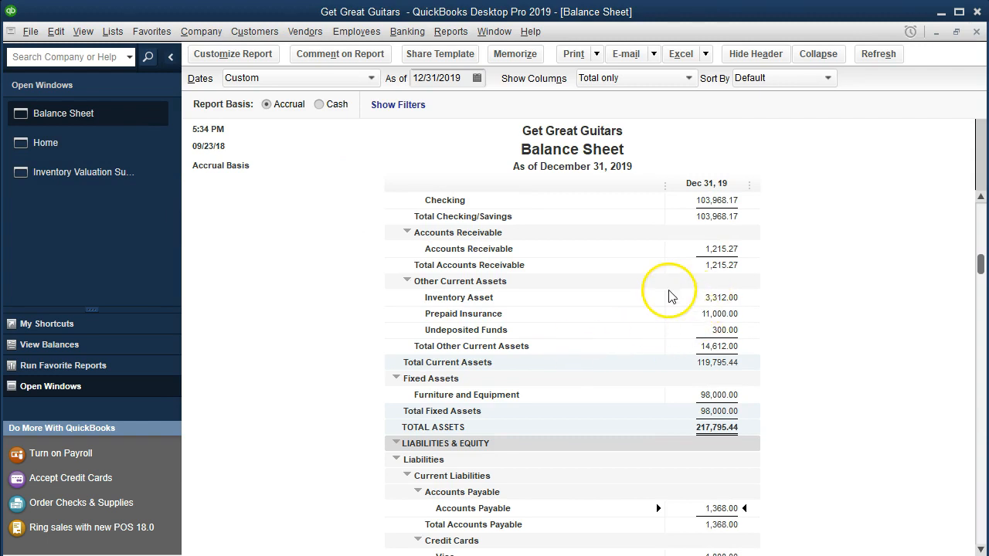
click(662, 286)
scroll(673, 309, up, 1)
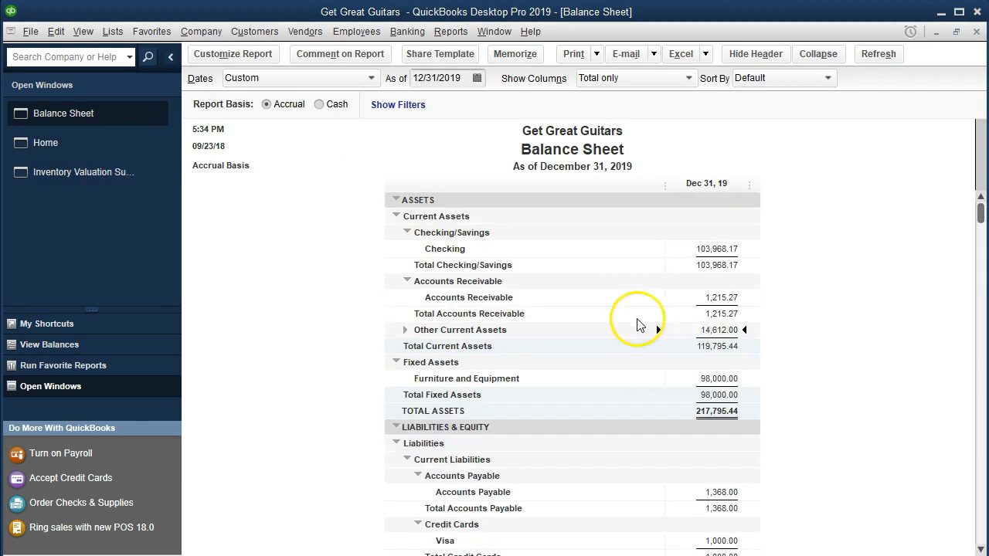
click(394, 361)
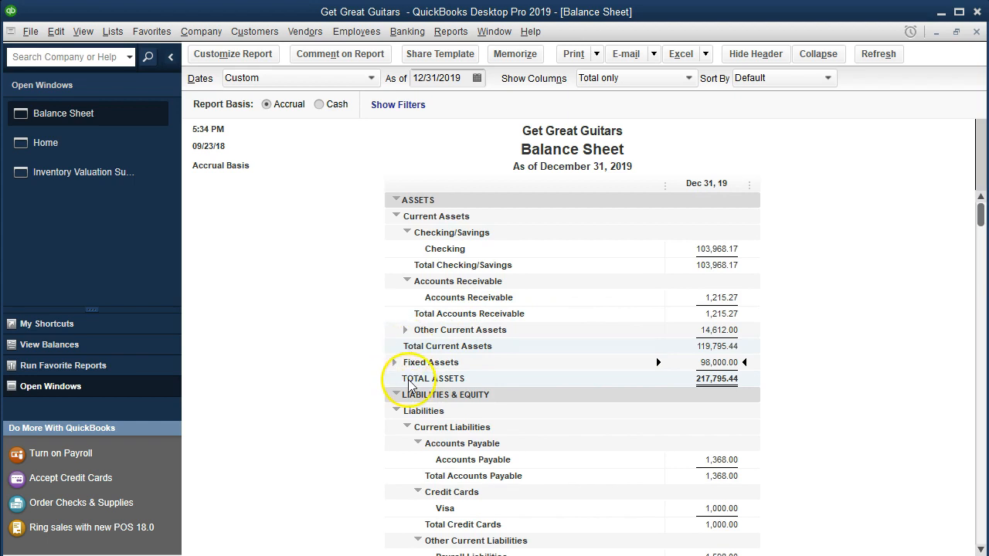
click(406, 330)
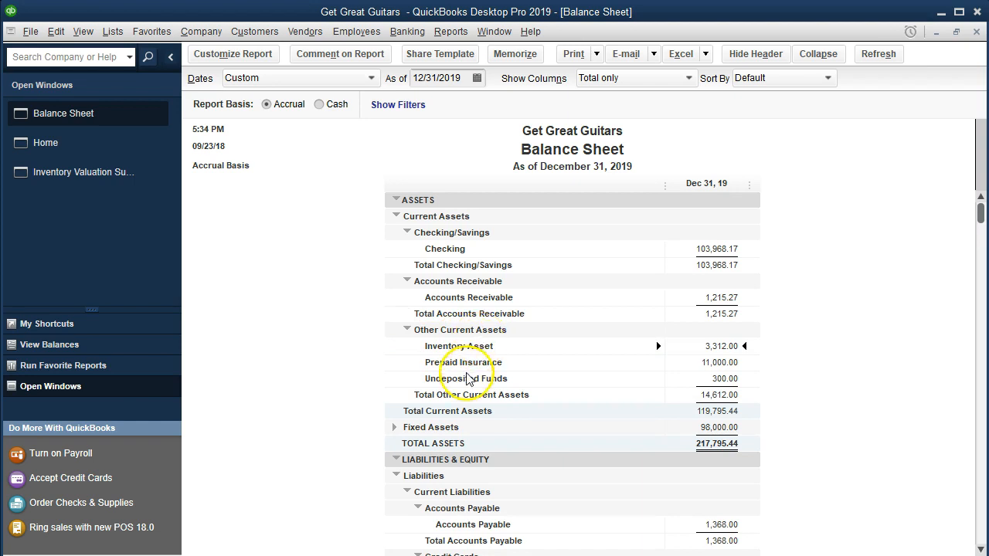
- Open the Inventory Asset transactions and the 02/14/2019 Epiphone bill behind them, and close both to return to the Balance Sheet
double_click(716, 346)
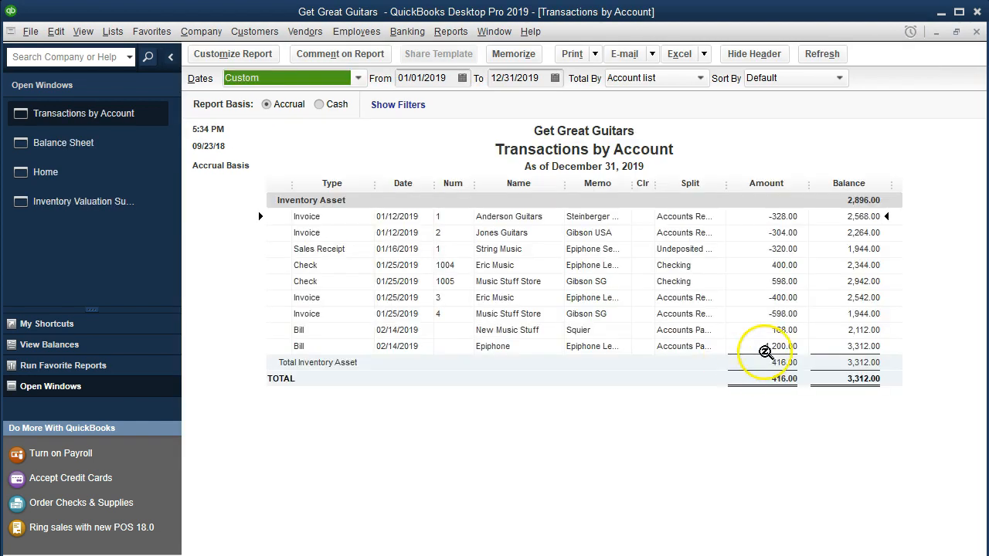
click(748, 350)
double_click(749, 345)
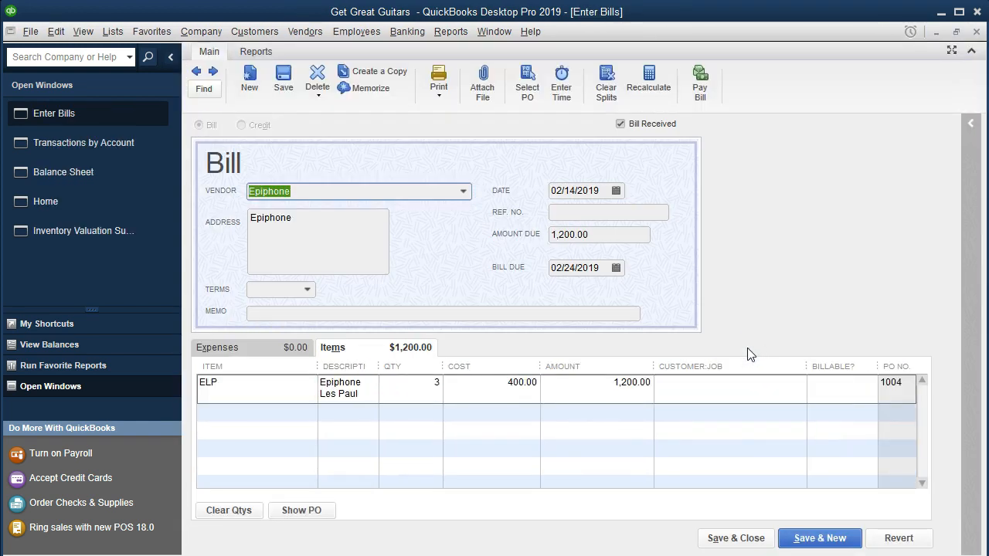
click(976, 32)
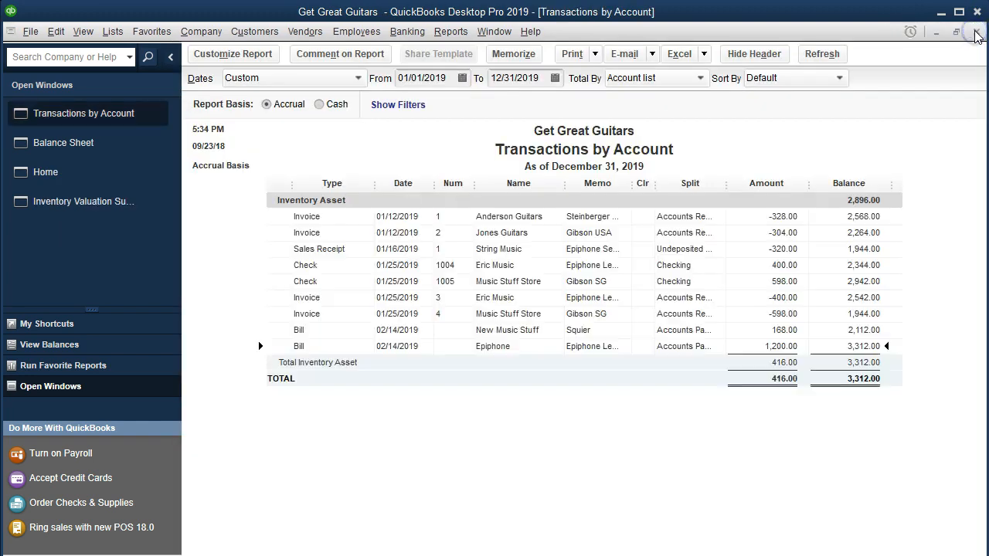
click(976, 32)
- Open the Balance Sheet's Accounts Payable transactions and the 02/14/2019 Epiphone bill listed there
scroll(887, 348, down, 1)
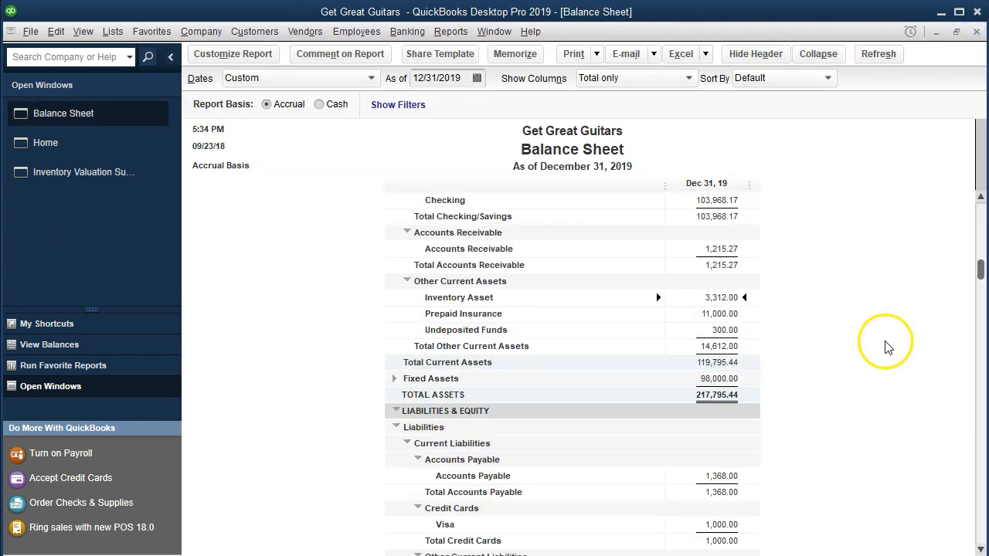
scroll(887, 348, down, 1)
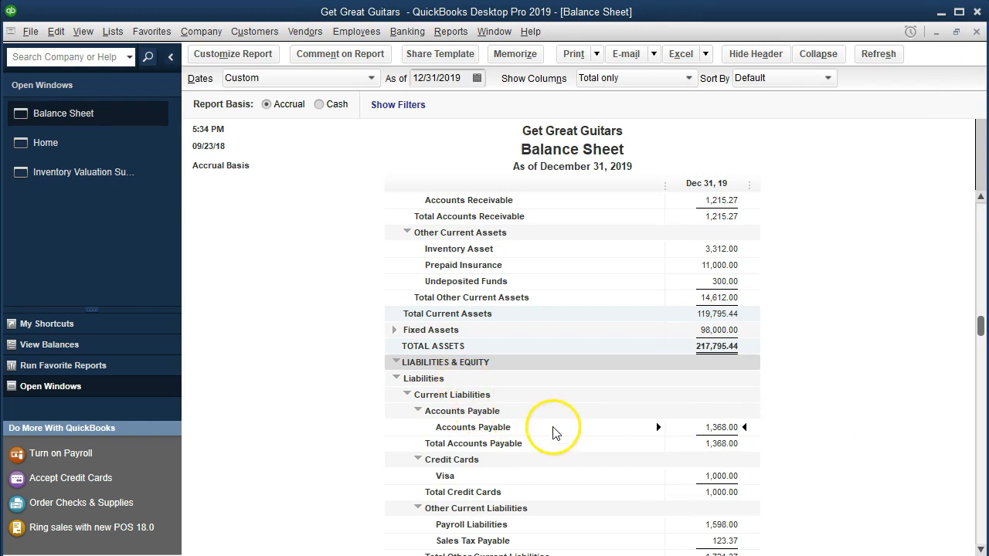
double_click(692, 429)
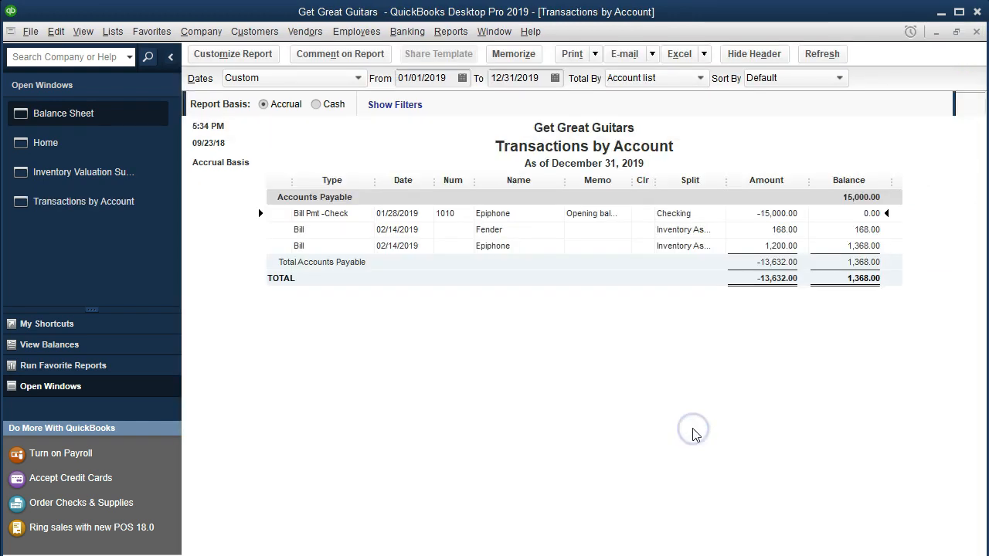
click(742, 248)
click(726, 346)
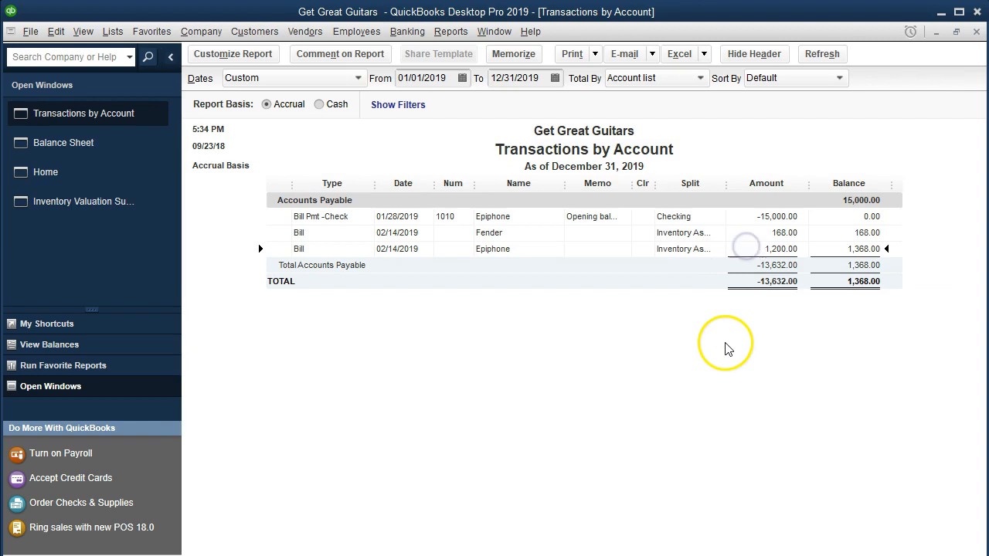
double_click(746, 249)
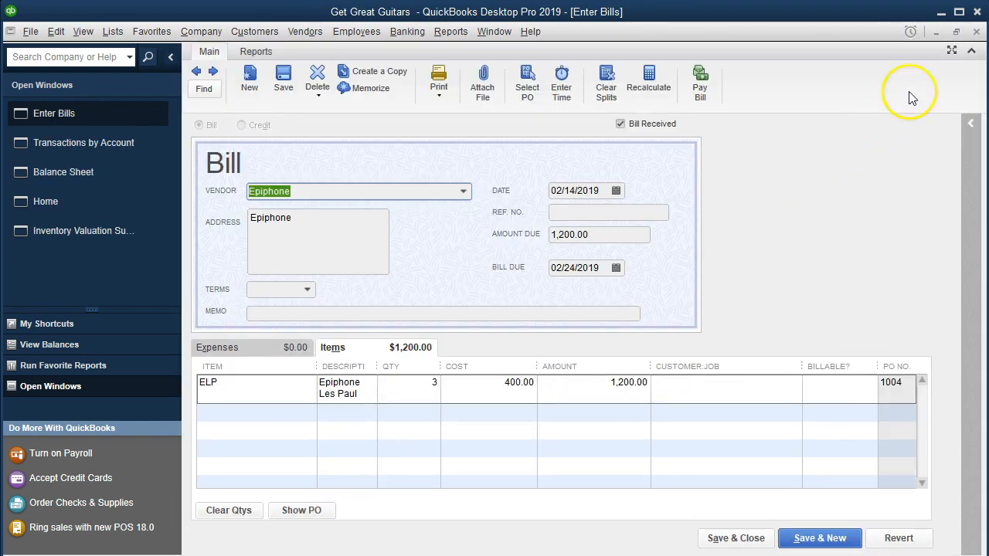
- Close the Epiphone bill and the Accounts Payable transactions, and check the Inventory Asset balance on the Balance Sheet
click(976, 32)
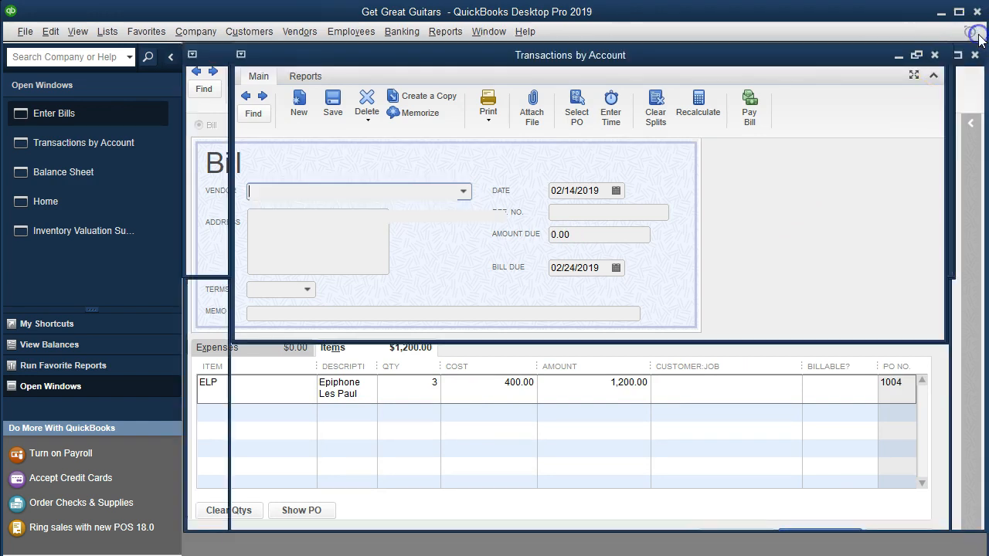
click(976, 32)
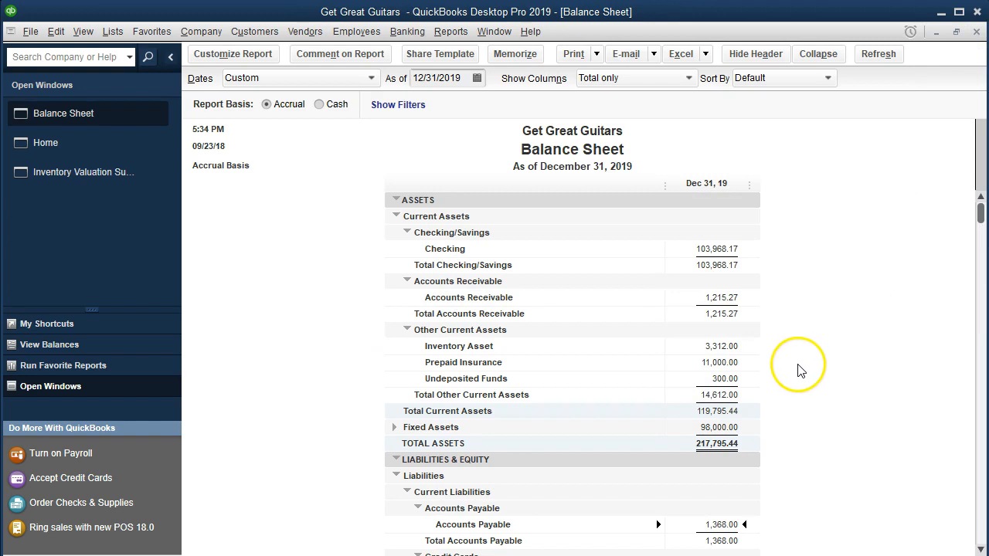
click(720, 347)
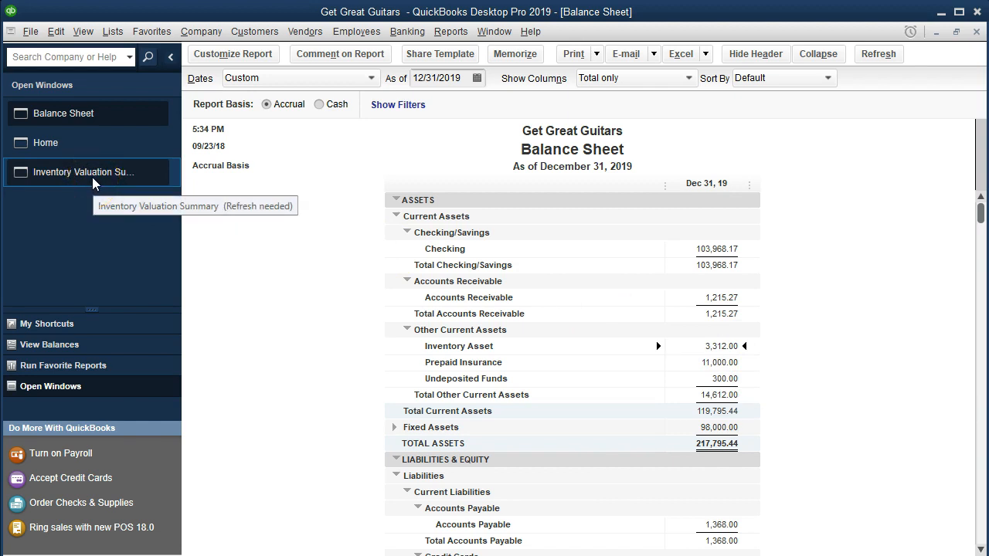
- Switch to the Inventory Valuation Summary and open the valuation detail behind the ELP (Epiphone Les Paul) asset value
click(31, 179)
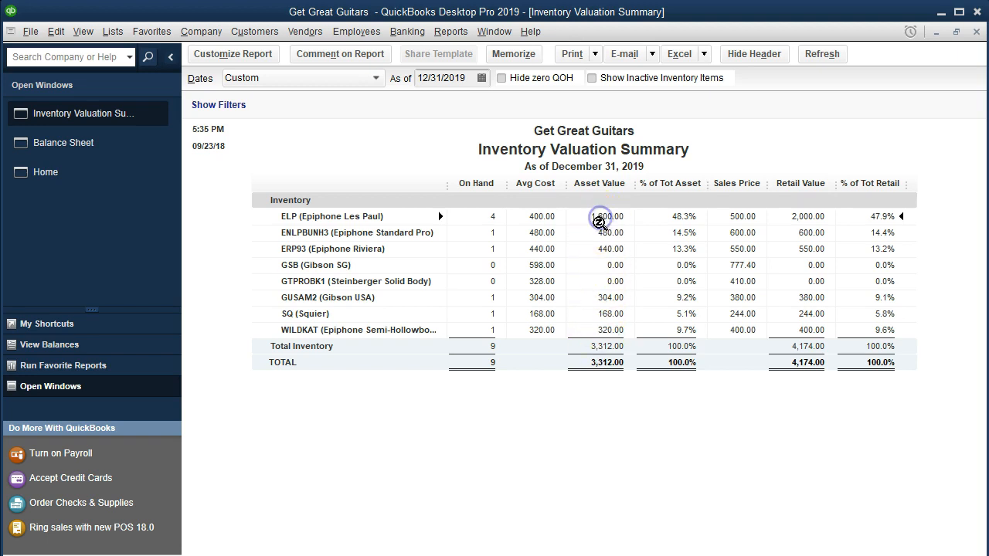
click(485, 223)
click(601, 221)
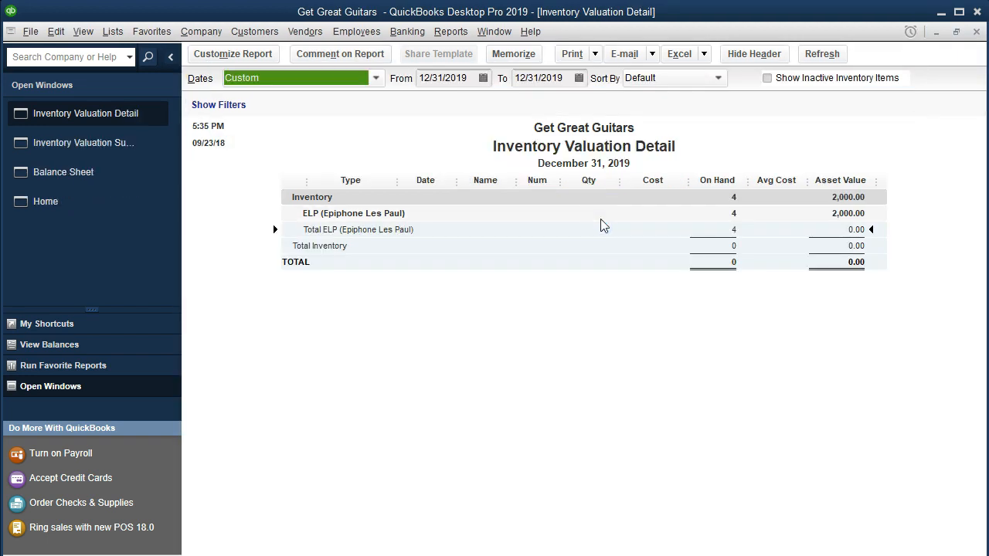
- Set the Inventory Valuation Detail period to 01/01/2019 through 12/31/2019 and check the 02/14/2019 Epiphone bill line
key(Tab)
text(01)
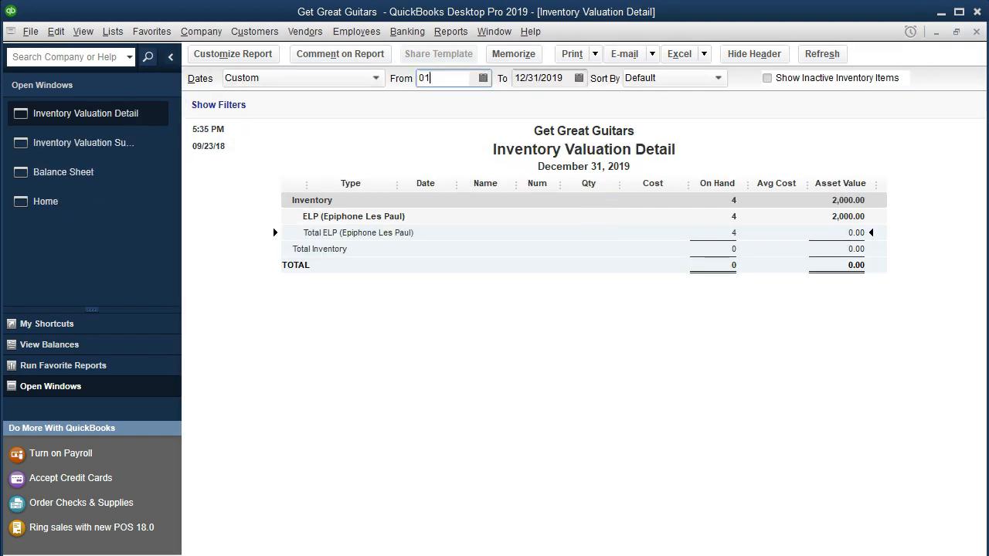
key(Tab)
key(Tab)
click(604, 316)
click(660, 263)
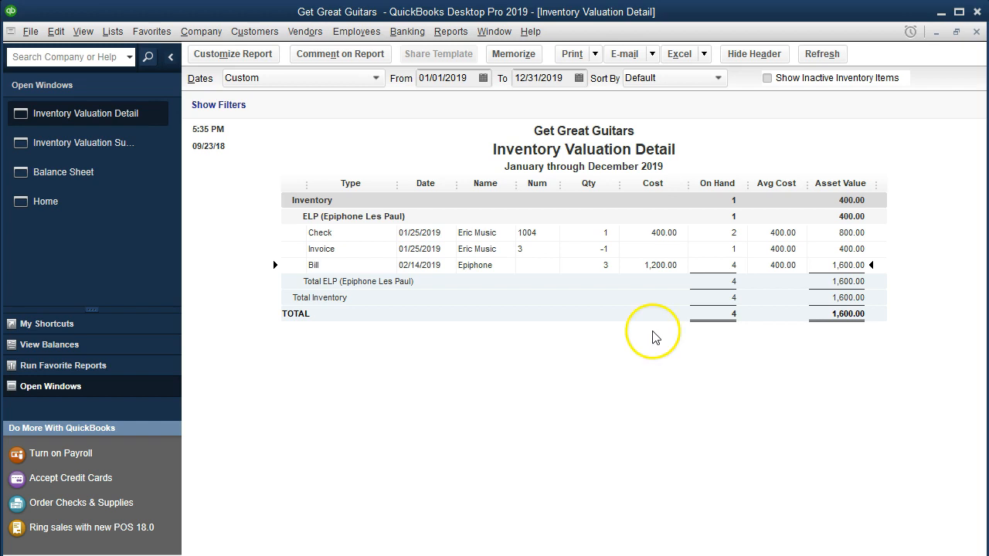
- Open the 02/14/2019 Epiphone bill from the valuation detail, and close both to return to the Inventory Valuation Summary
double_click(654, 265)
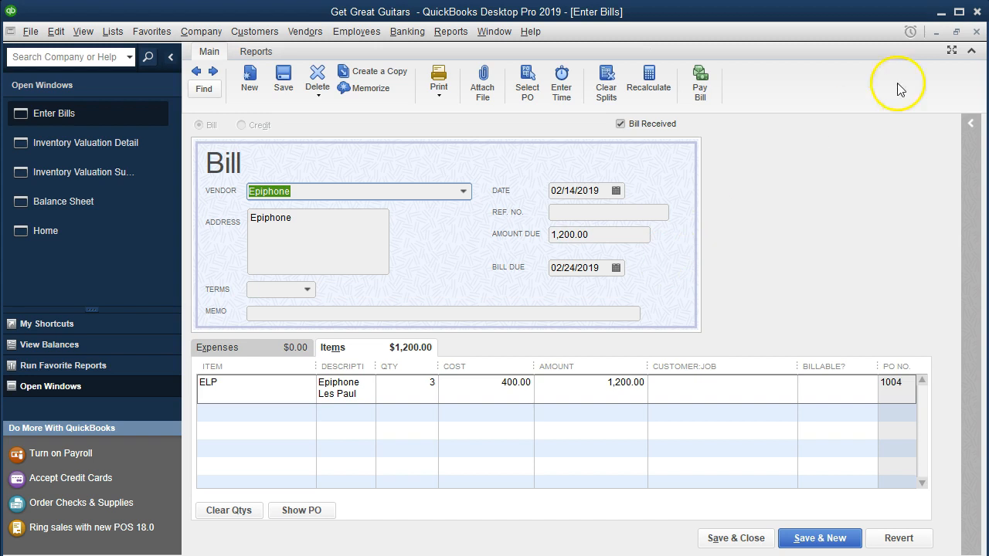
click(974, 34)
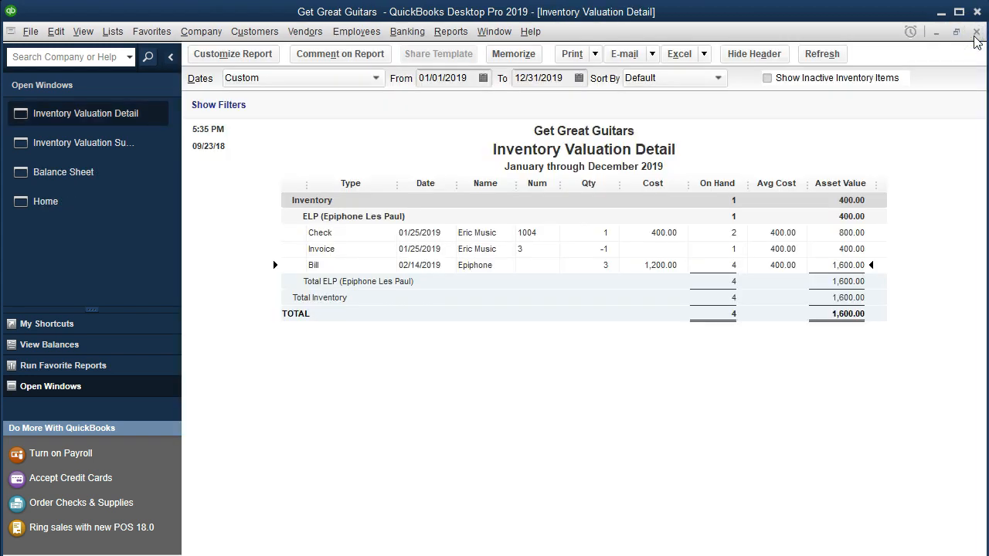
click(976, 32)
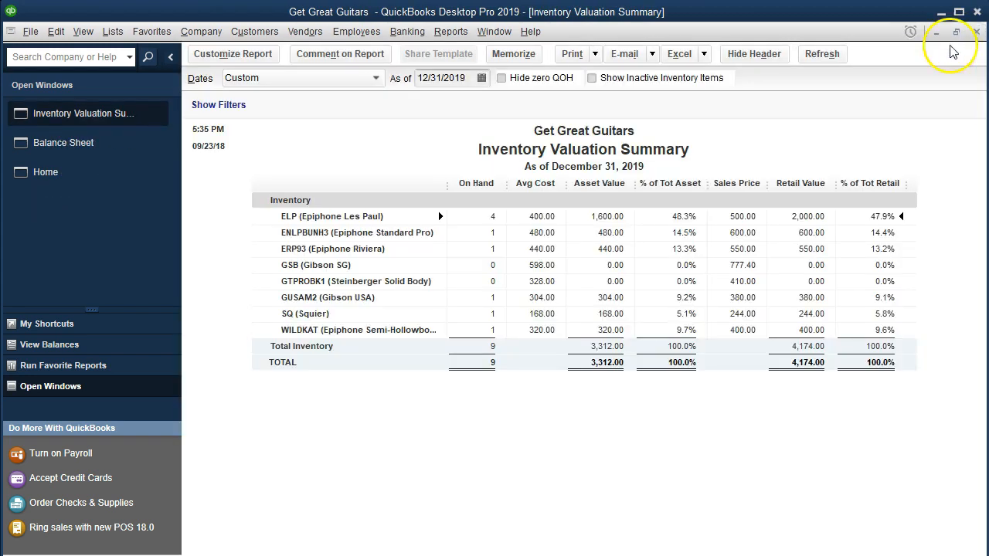
- Return to the Balance Sheet and check the Accounts Payable balance under Current Liabilities
click(101, 143)
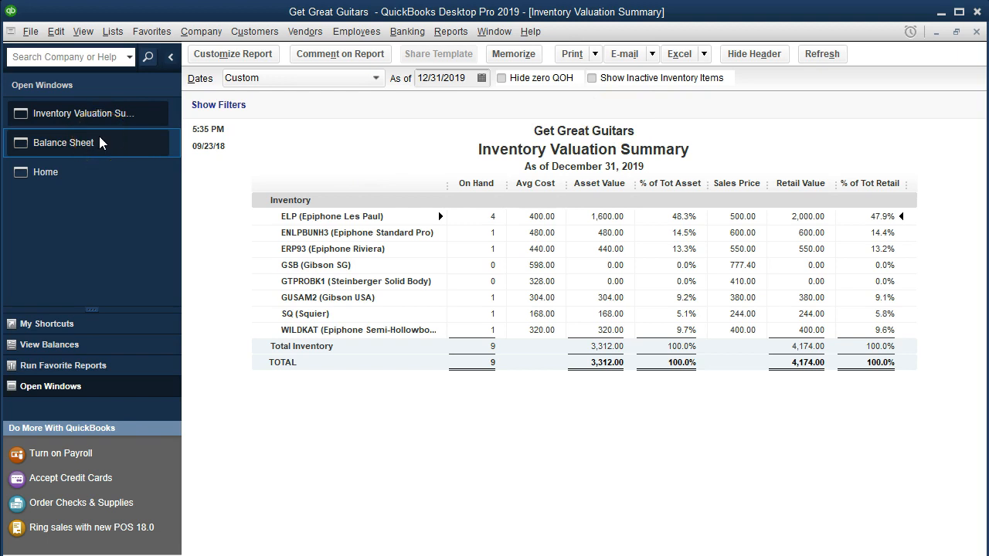
scroll(455, 297, down, 2)
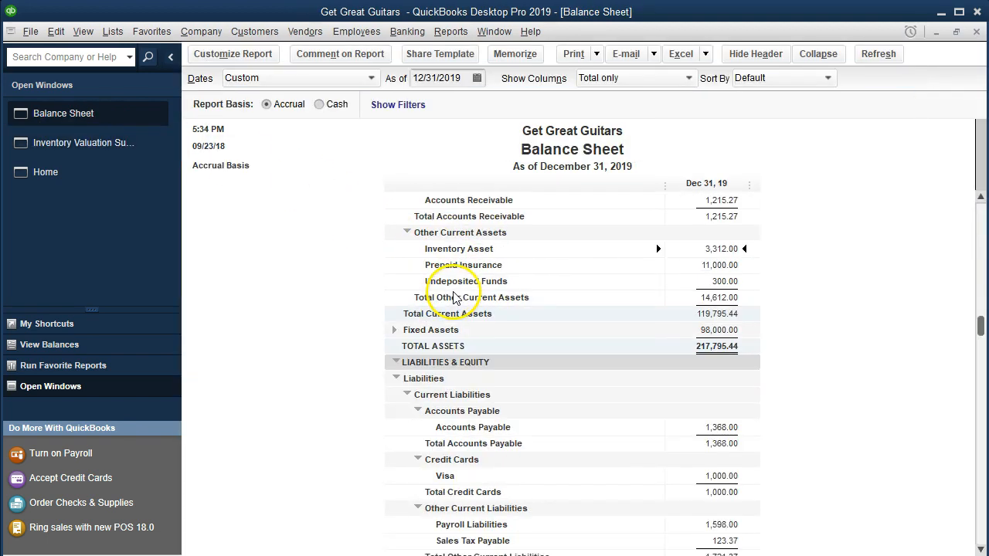
scroll(455, 298, down, 1)
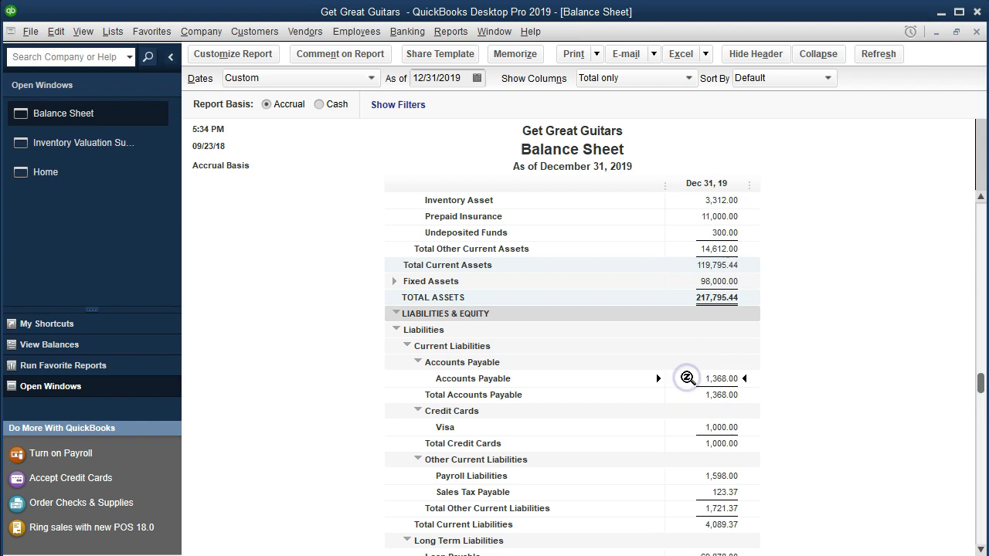
- Run the Vendor Balance Detail report, check the Epiphone and Fender bills and the total, and return to the Balance Sheet to compare Accounts Payable
click(452, 31)
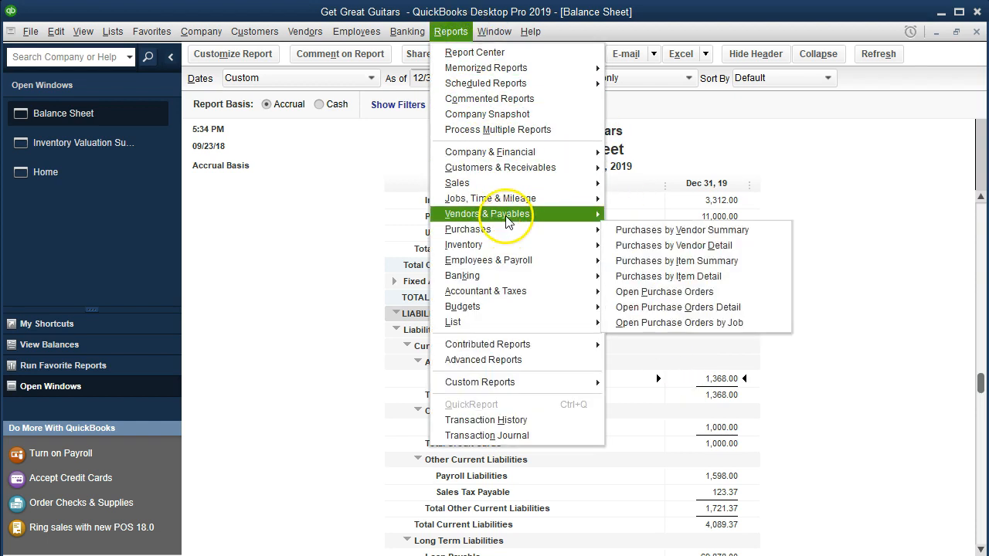
mouse_move(541, 214)
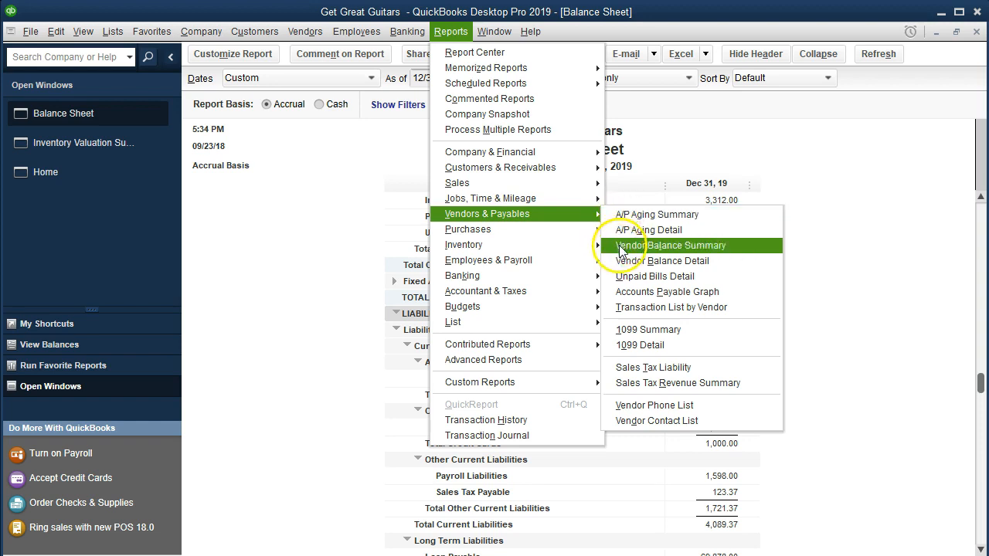
click(732, 262)
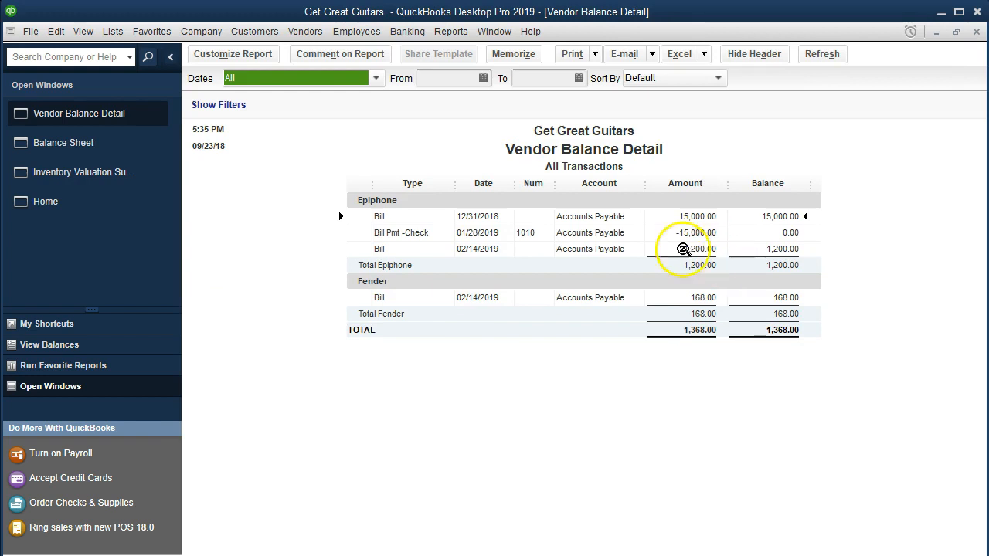
click(682, 248)
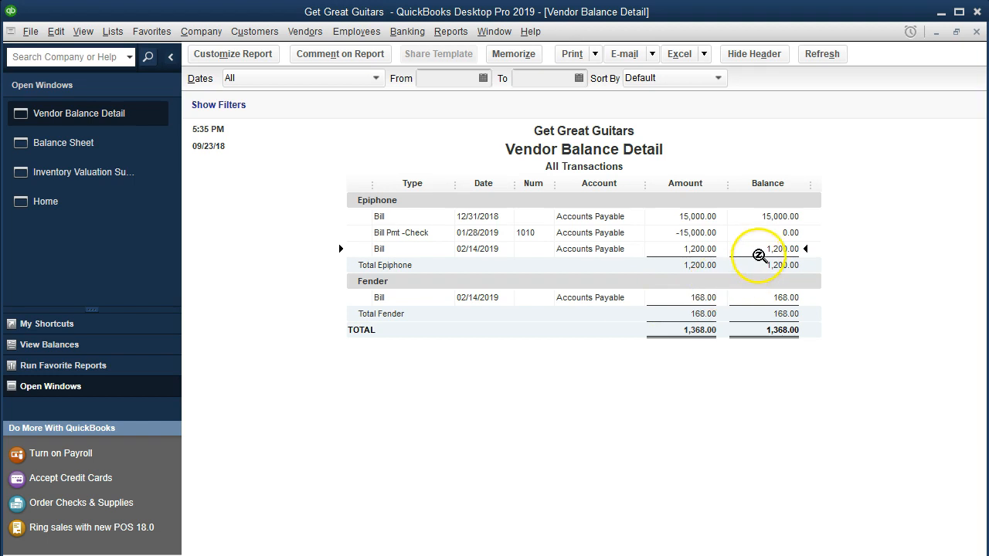
click(763, 292)
click(763, 330)
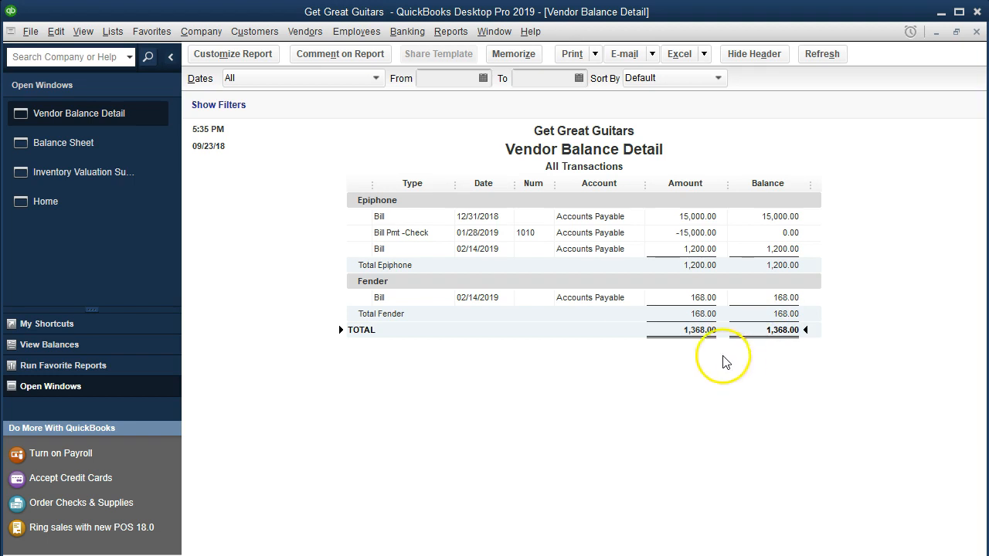
click(101, 151)
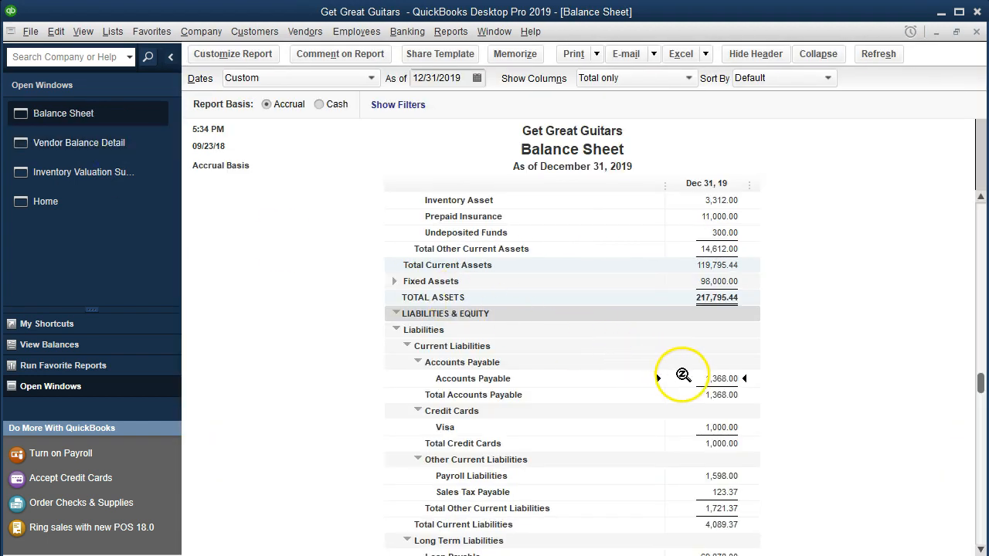